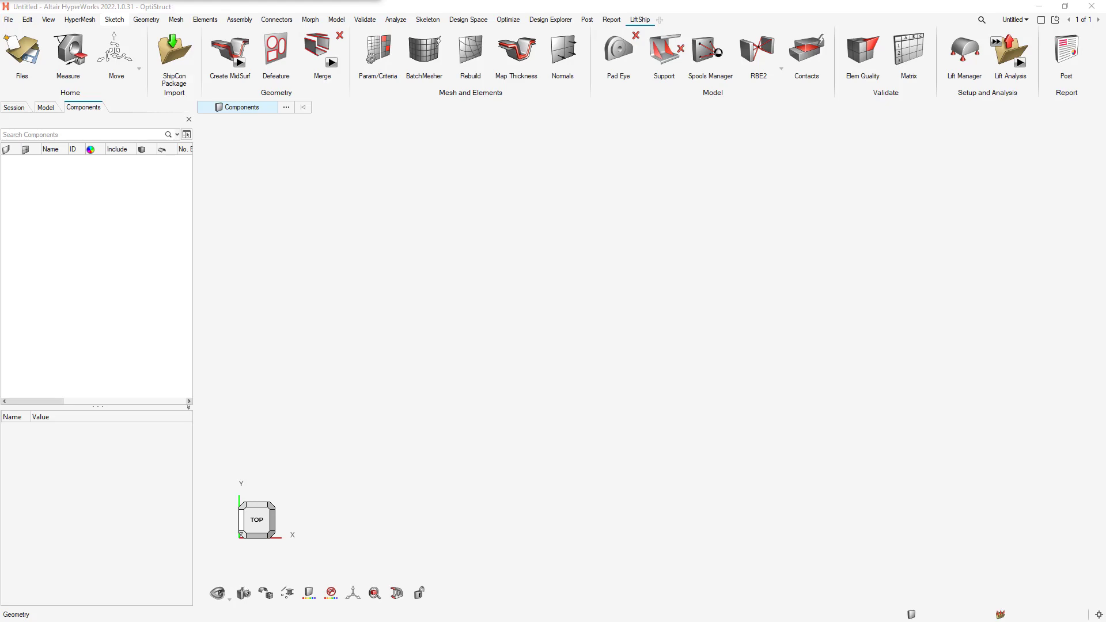
Load the 7_FINALMESH.hm model from the U201 training models folder into HyperWorks.
{"action": "left_click_drag", "start_coordinate": [625, 0], "coordinate": [489, 66]}
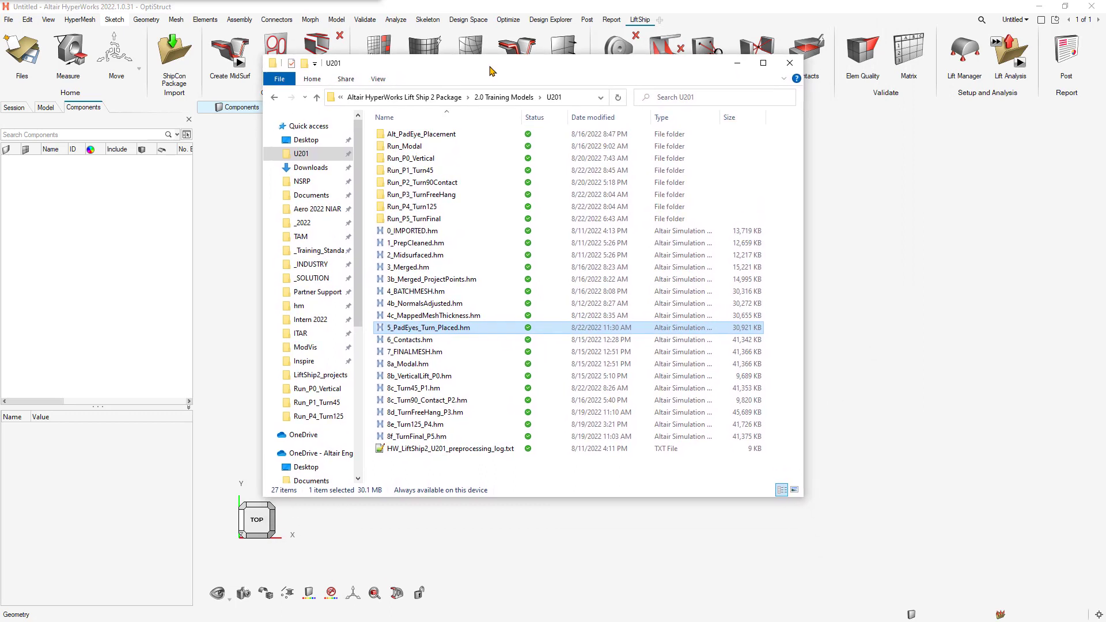
{"action": "left_click", "coordinate": [393, 353]}
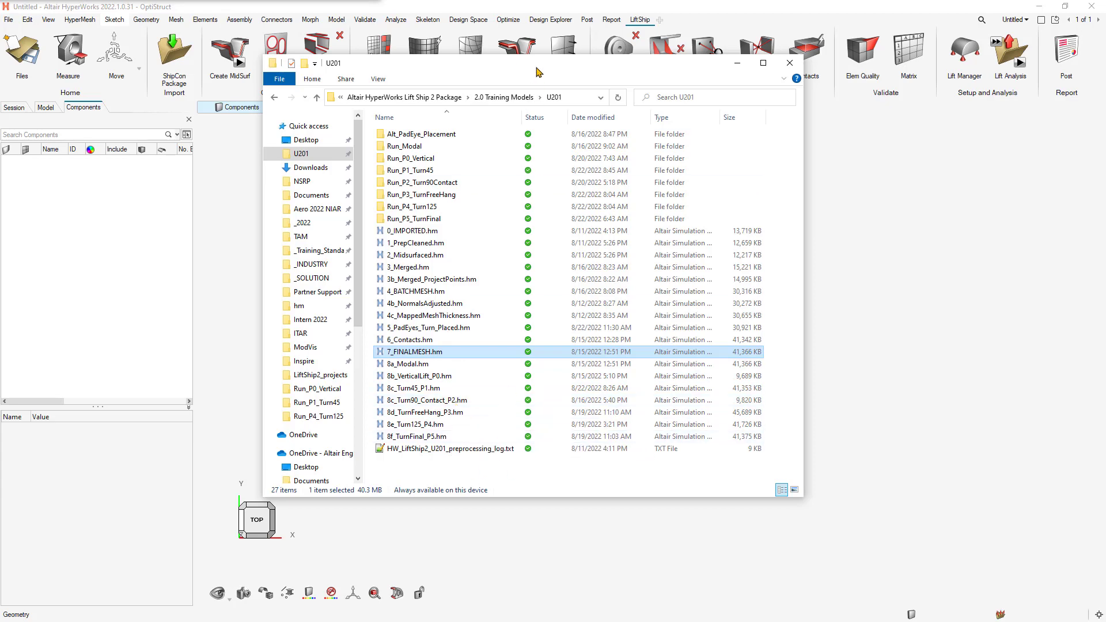
{"action": "left_click_drag", "start_coordinate": [537, 66], "coordinate": [695, 0]}
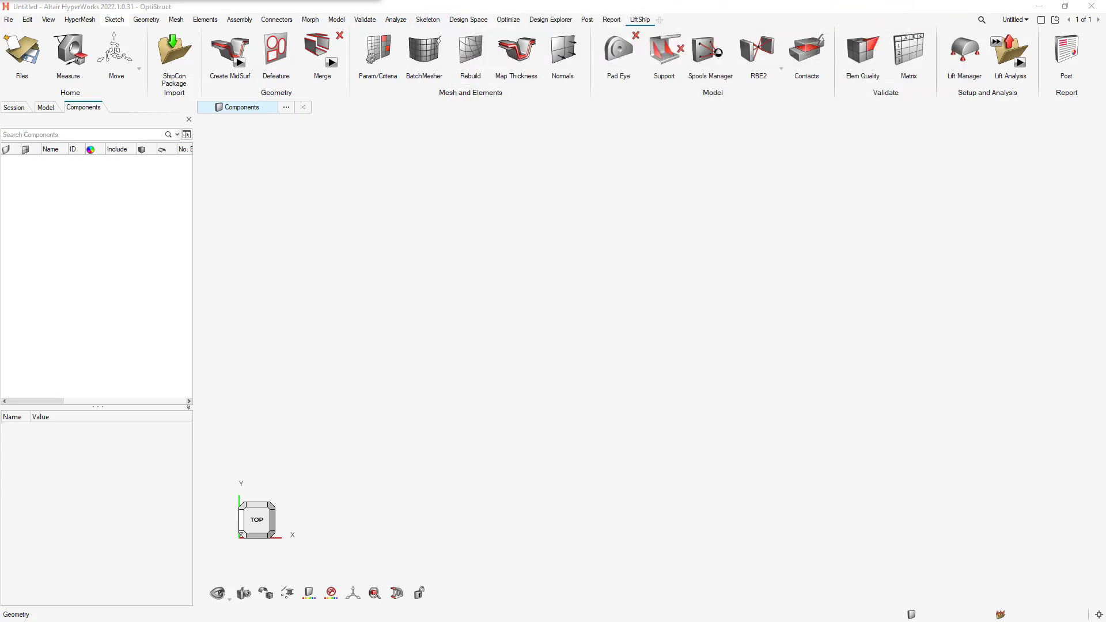
{"action": "left_click_drag", "start_coordinate": [483, 39], "coordinate": [447, 301]}
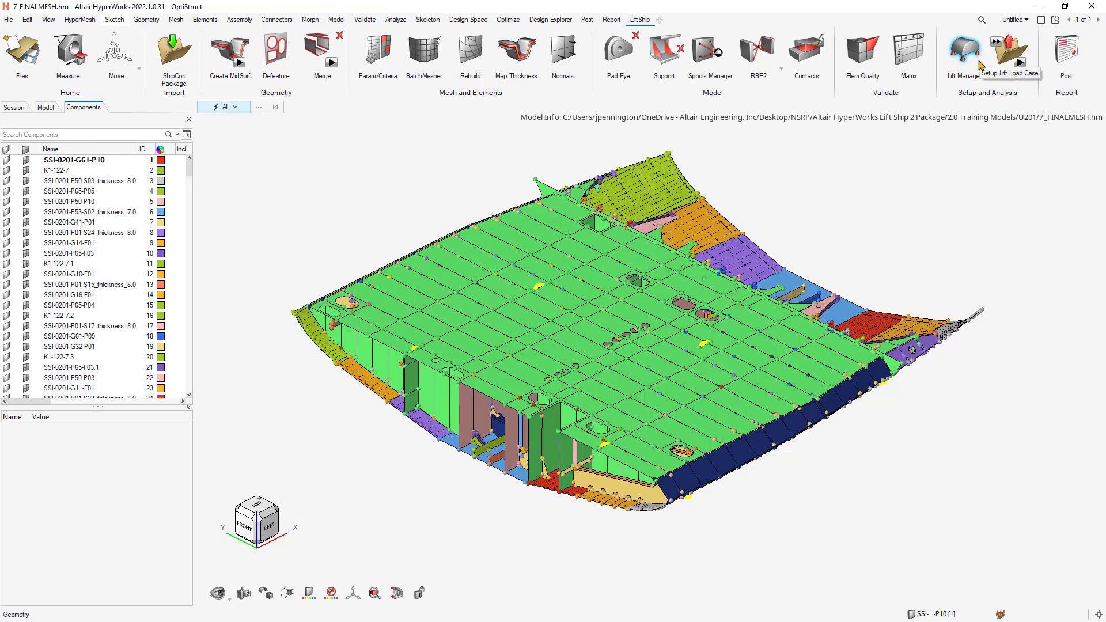
Create a gravity load in the Lift Manager named Grav with value 9800 in the -z axis direction.
{"action": "left_click", "coordinate": [968, 50]}
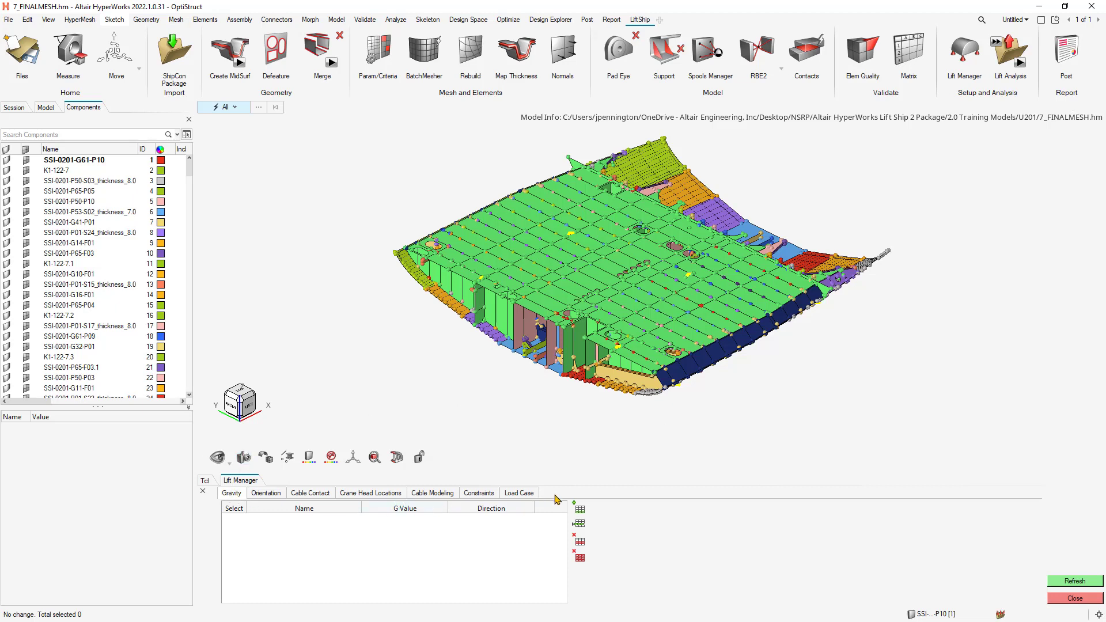
{"action": "left_click", "coordinate": [579, 509]}
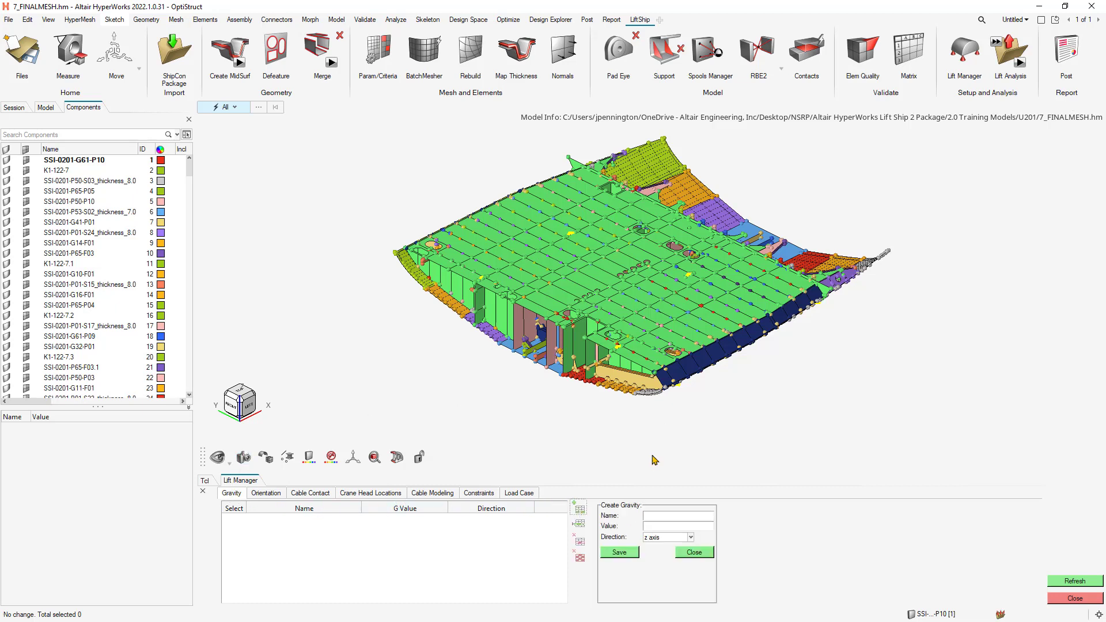
{"action": "left_click", "coordinate": [669, 512]}
{"action": "left_click", "coordinate": [660, 538]}
{"action": "left_click", "coordinate": [656, 588]}
{"action": "left_click", "coordinate": [619, 554]}
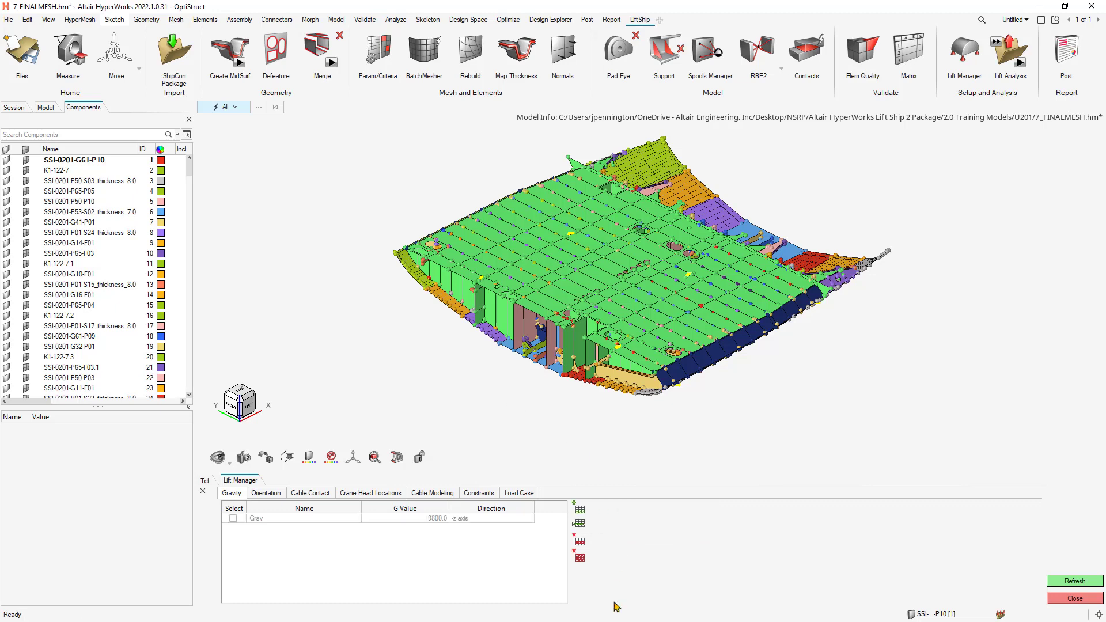
Rotate the whole ship unit 180 degrees about the X axis using the Lift Manager's orientation settings.
{"action": "left_click", "coordinate": [258, 495]}
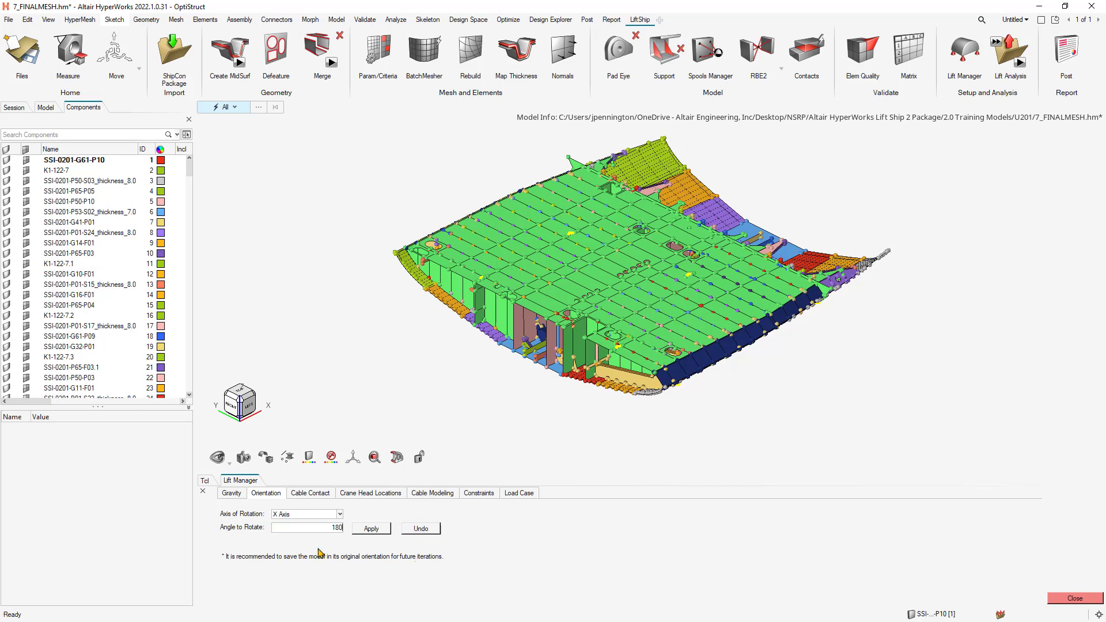
{"action": "left_click", "coordinate": [373, 528]}
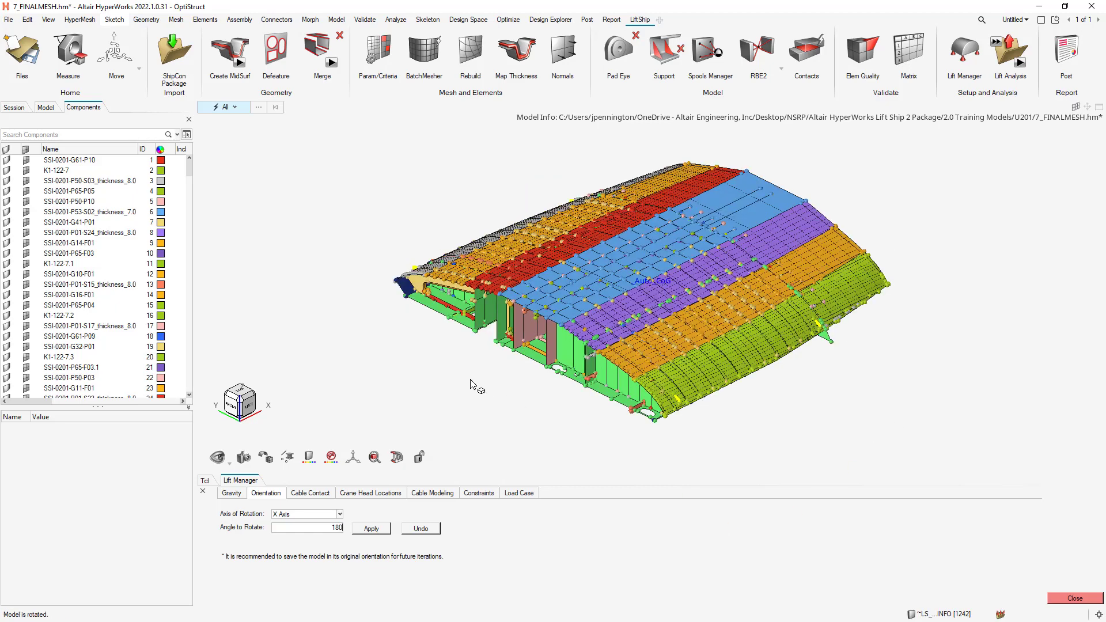
{"action": "left_click_drag", "start_coordinate": [461, 387], "coordinate": [544, 373], "text": "ctrl"}
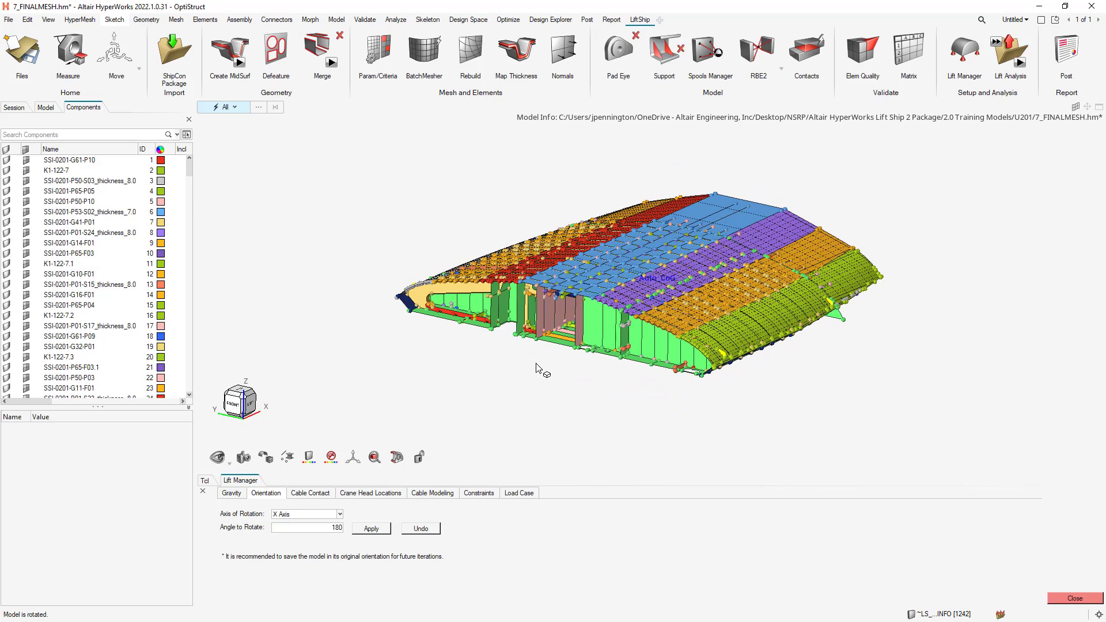
Review the cable contact options and the fields for adding a crane head in the Lift Manager.
{"action": "left_click", "coordinate": [317, 495]}
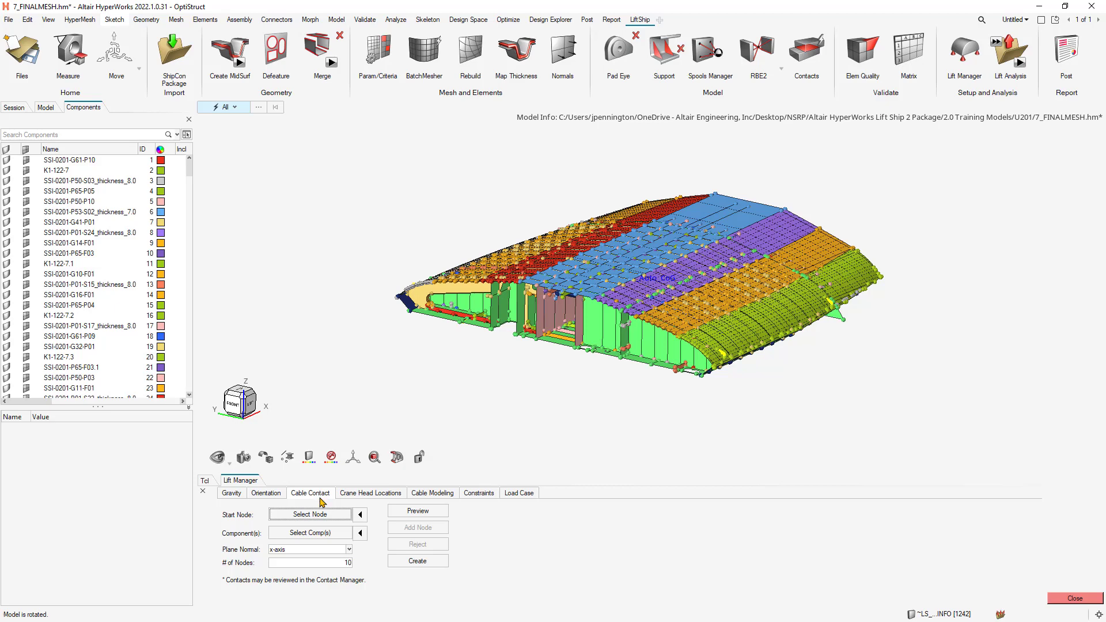
{"action": "left_click", "coordinate": [368, 495]}
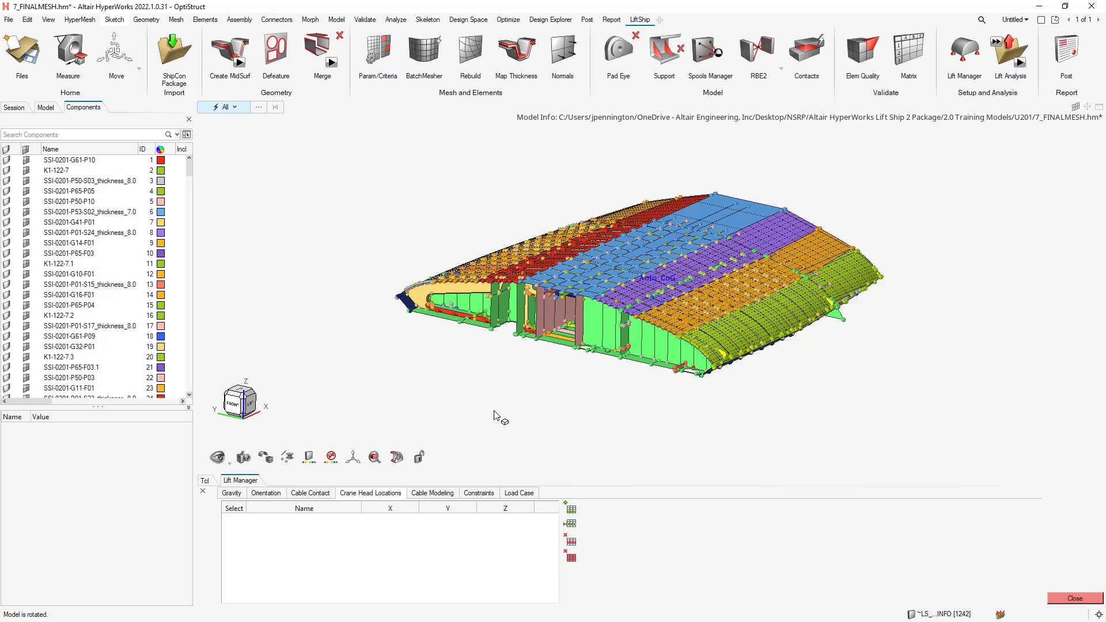
{"action": "left_click_drag", "start_coordinate": [509, 394], "coordinate": [473, 393], "text": "ctrl"}
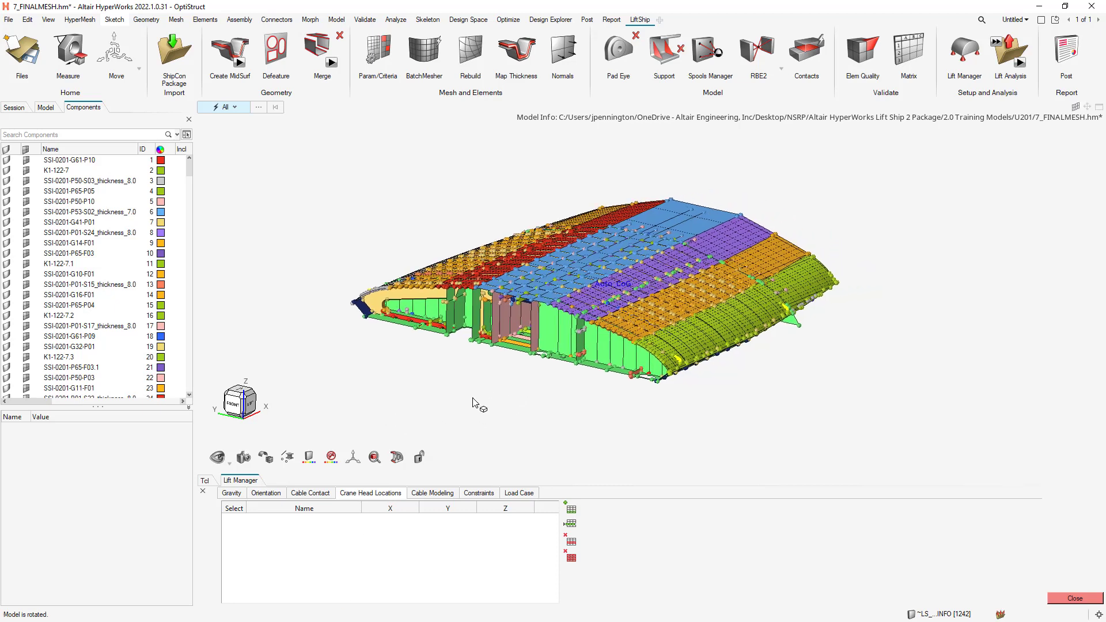
{"action": "key", "text": "n"}
{"action": "left_click", "coordinate": [571, 510]}
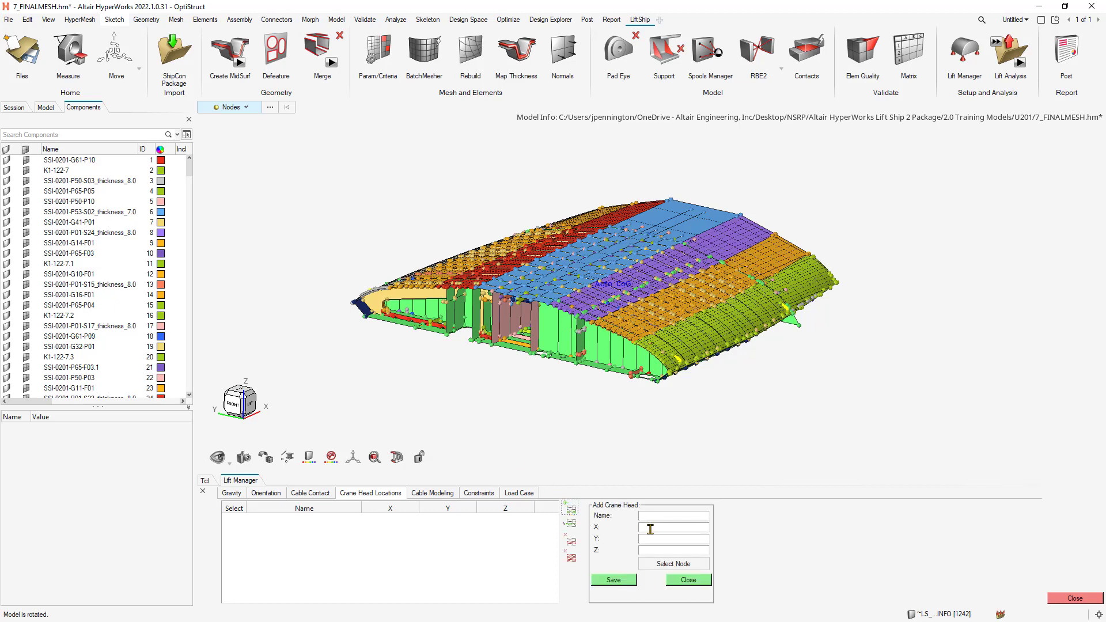
{"action": "left_click", "coordinate": [654, 548]}
{"action": "left_click", "coordinate": [676, 583]}
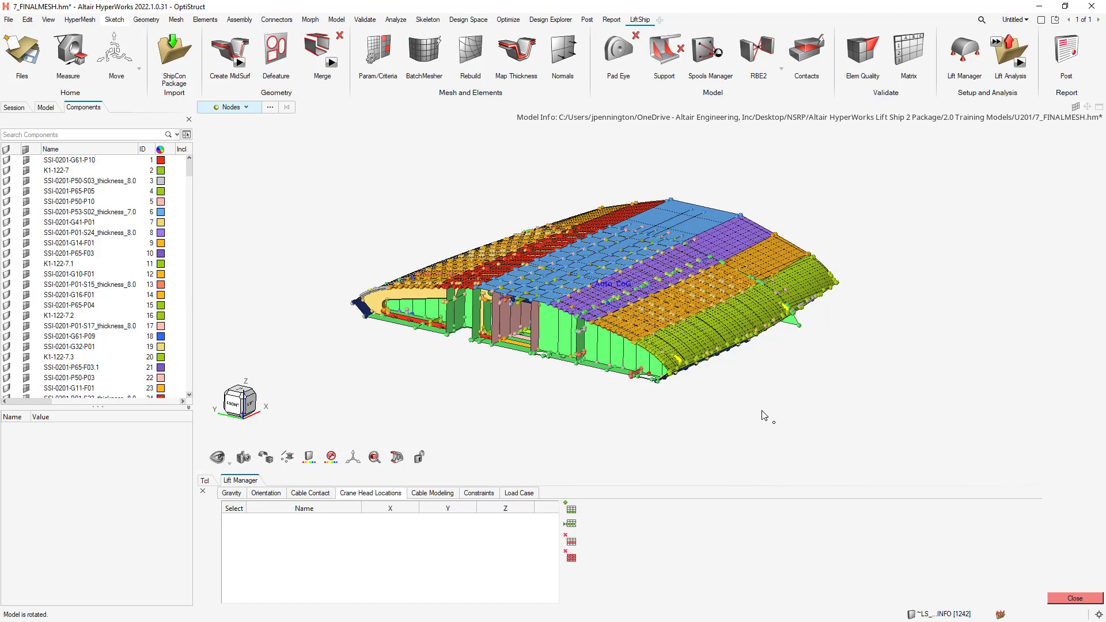
Select the centre nodes of the two pad eye RBE2 spiders on the olive-green plating.
{"action": "right_click_drag", "start_coordinate": [751, 390], "coordinate": [698, 401], "text": "ctrl"}
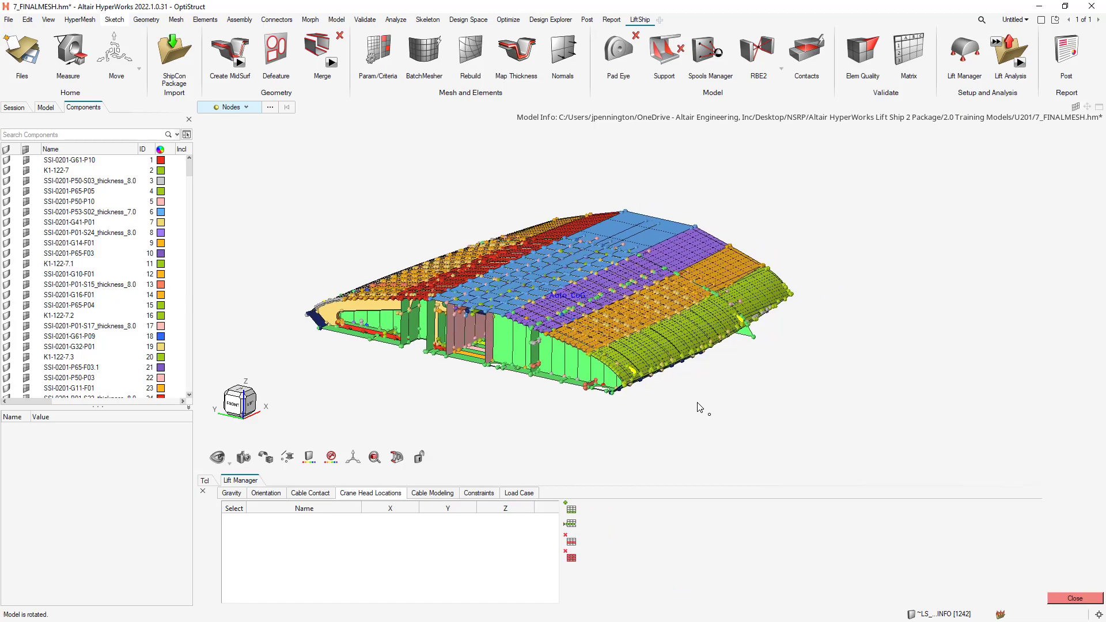
{"action": "scroll", "coordinate": [599, 355], "scroll_direction": "up", "scroll_amount": 10}
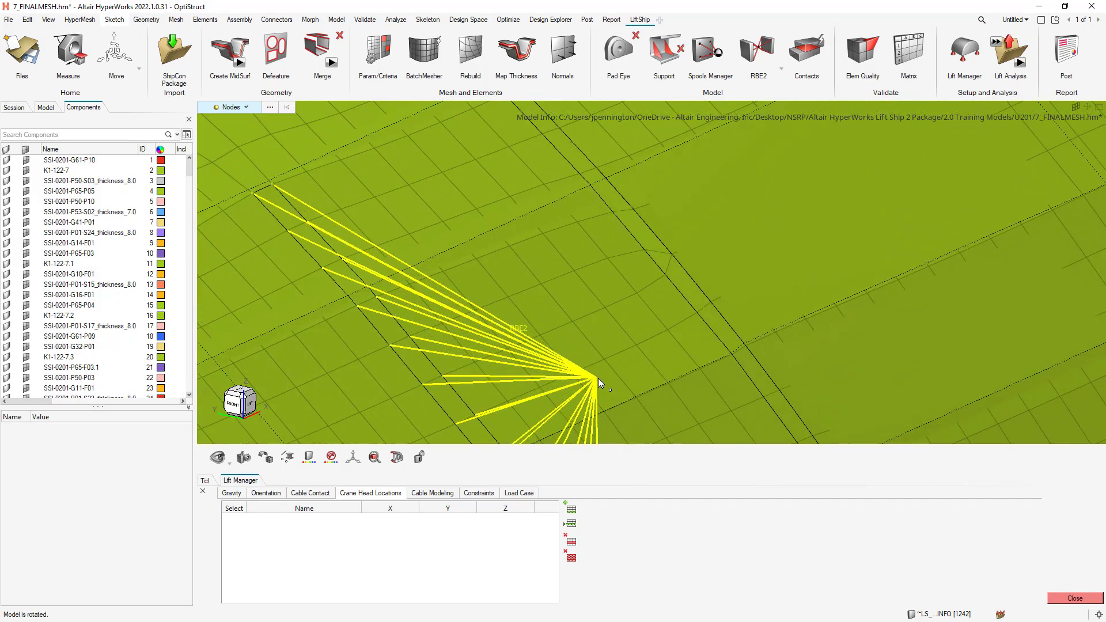
{"action": "left_click", "coordinate": [596, 377]}
{"action": "scroll", "coordinate": [506, 398], "scroll_direction": "down", "scroll_amount": 12}
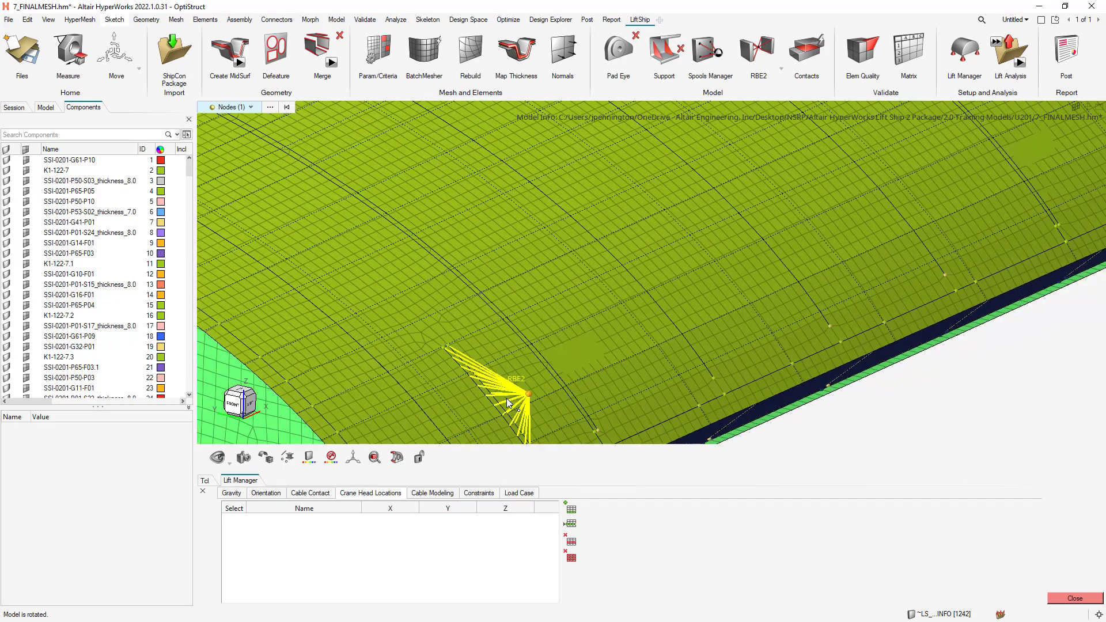
{"action": "right_click_drag", "start_coordinate": [848, 253], "coordinate": [822, 282]}
{"action": "scroll", "coordinate": [821, 282], "scroll_direction": "up", "scroll_amount": 10}
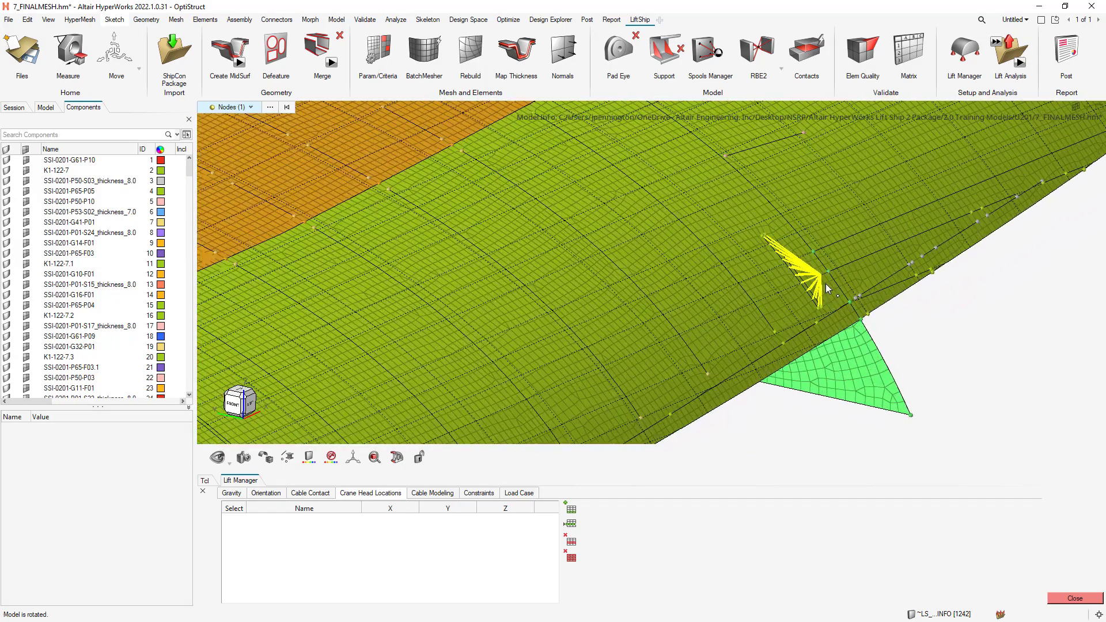
{"action": "left_click", "coordinate": [832, 286]}
{"action": "scroll", "coordinate": [903, 340], "scroll_direction": "down", "scroll_amount": 10}
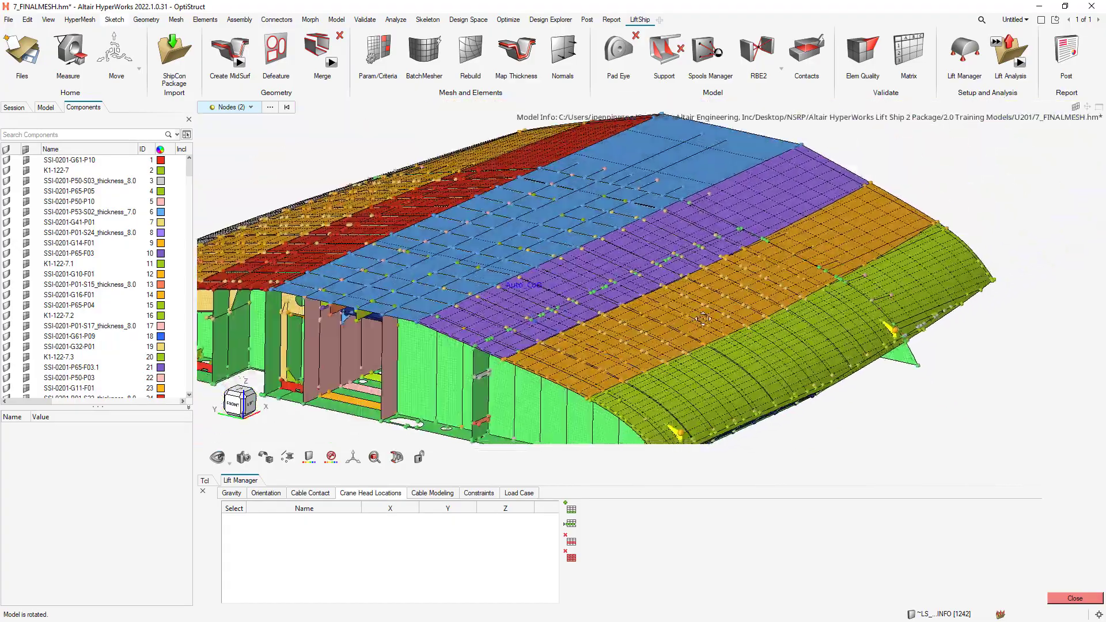
Add the centre nodes of the two pad eye RBE2 spiders on the grey plating to the selection.
{"action": "middle_click_drag", "start_coordinate": [703, 318], "coordinate": [492, 296]}
{"action": "scroll", "coordinate": [506, 316], "scroll_direction": "up", "scroll_amount": 10}
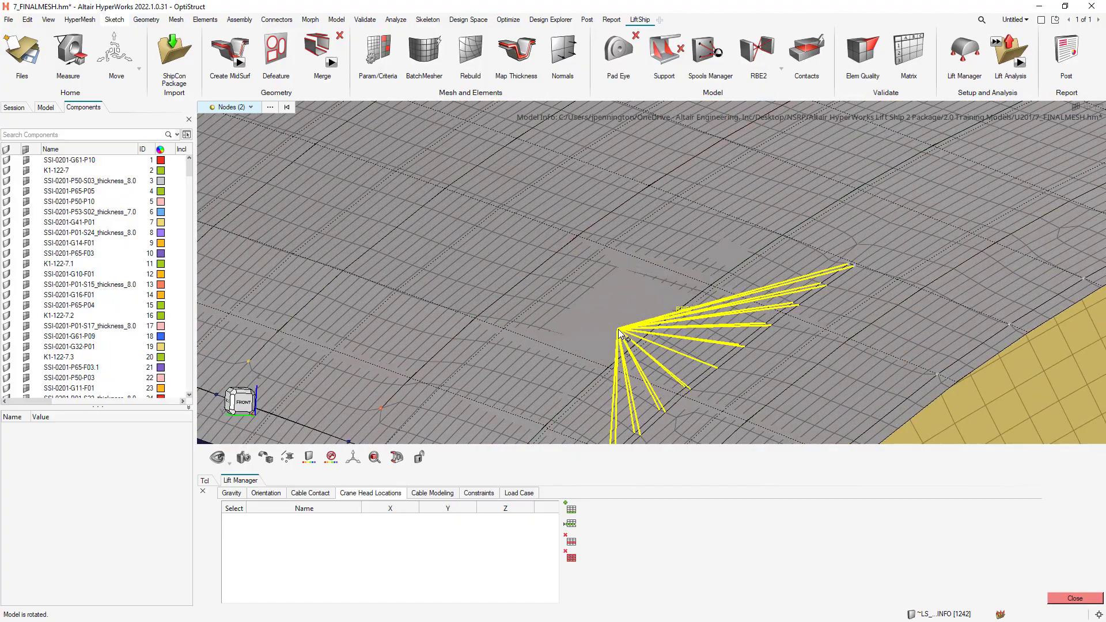
{"action": "left_click", "coordinate": [618, 330]}
{"action": "scroll", "coordinate": [674, 387], "scroll_direction": "down", "scroll_amount": 8}
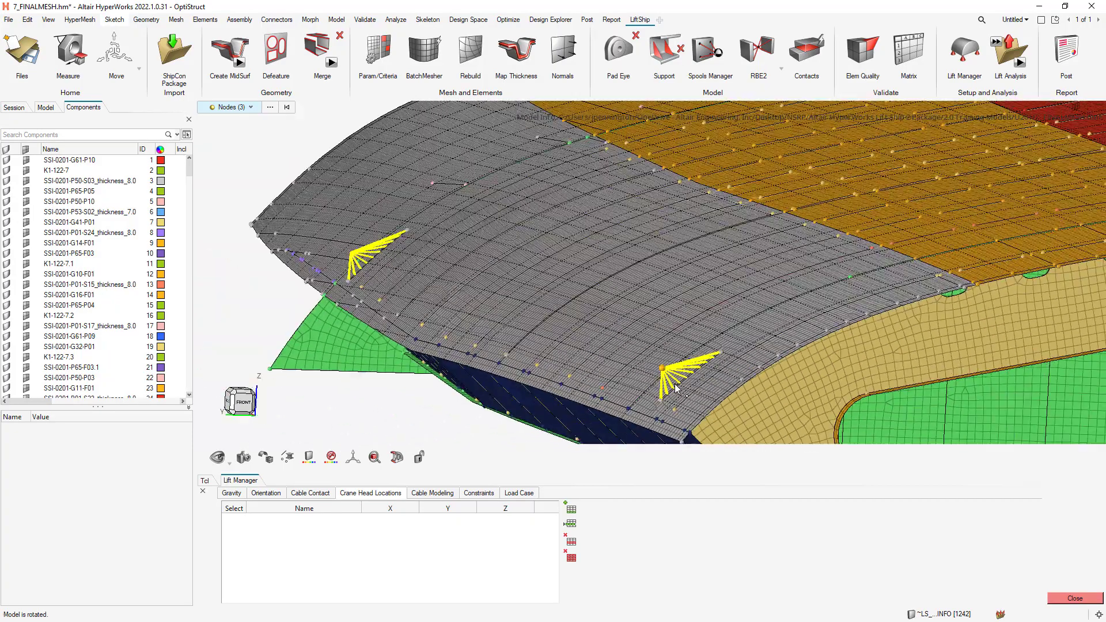
{"action": "middle_click_drag", "start_coordinate": [632, 371], "coordinate": [605, 360]}
{"action": "scroll", "coordinate": [619, 278], "scroll_direction": "up", "scroll_amount": 8}
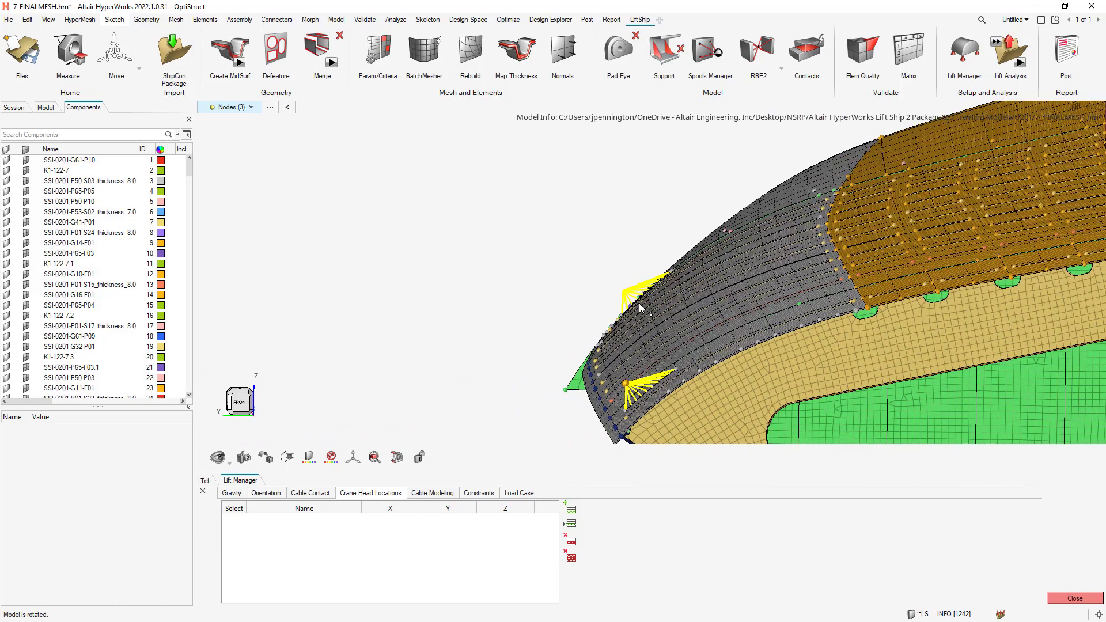
{"action": "left_click_drag", "start_coordinate": [569, 247], "coordinate": [615, 287]}
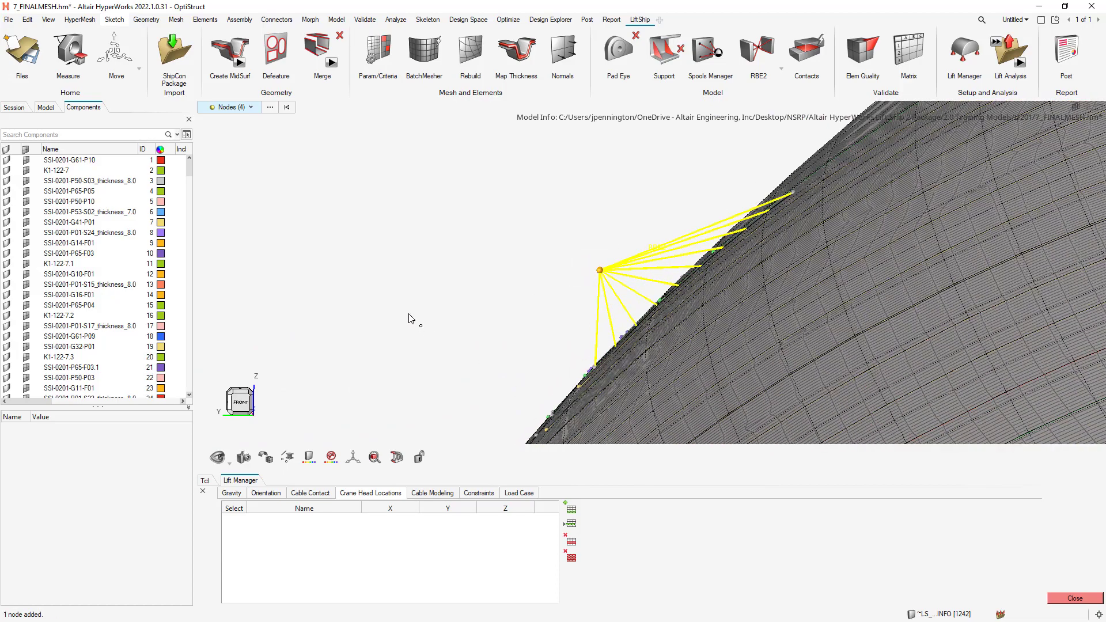
{"action": "scroll", "coordinate": [410, 313], "scroll_direction": "down", "scroll_amount": 7}
{"action": "scroll", "coordinate": [409, 313], "scroll_direction": "down", "scroll_amount": 7}
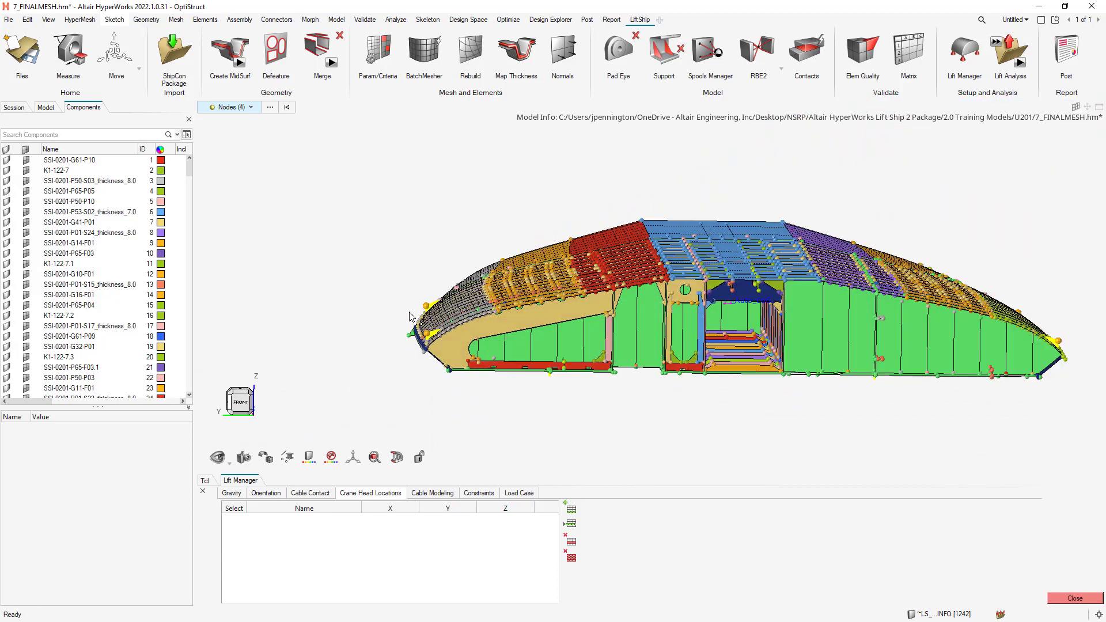
Copy the four selected pad eye nodes and move the copies 400 upward along Z.
{"action": "right_click_drag", "start_coordinate": [409, 312], "coordinate": [334, 292]}
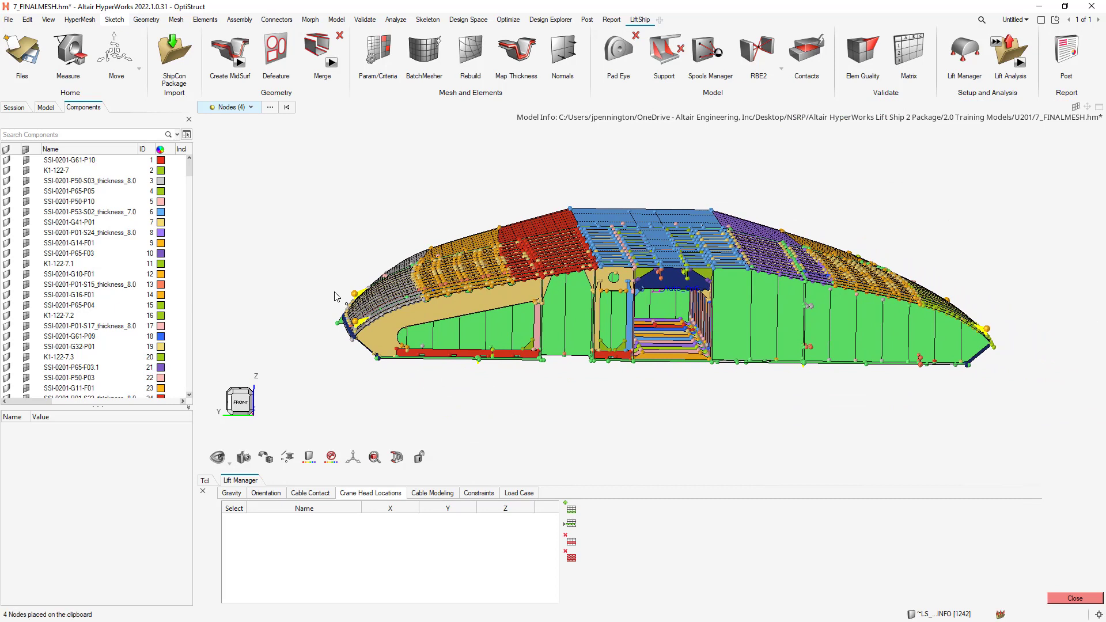
{"action": "key", "text": "m"}
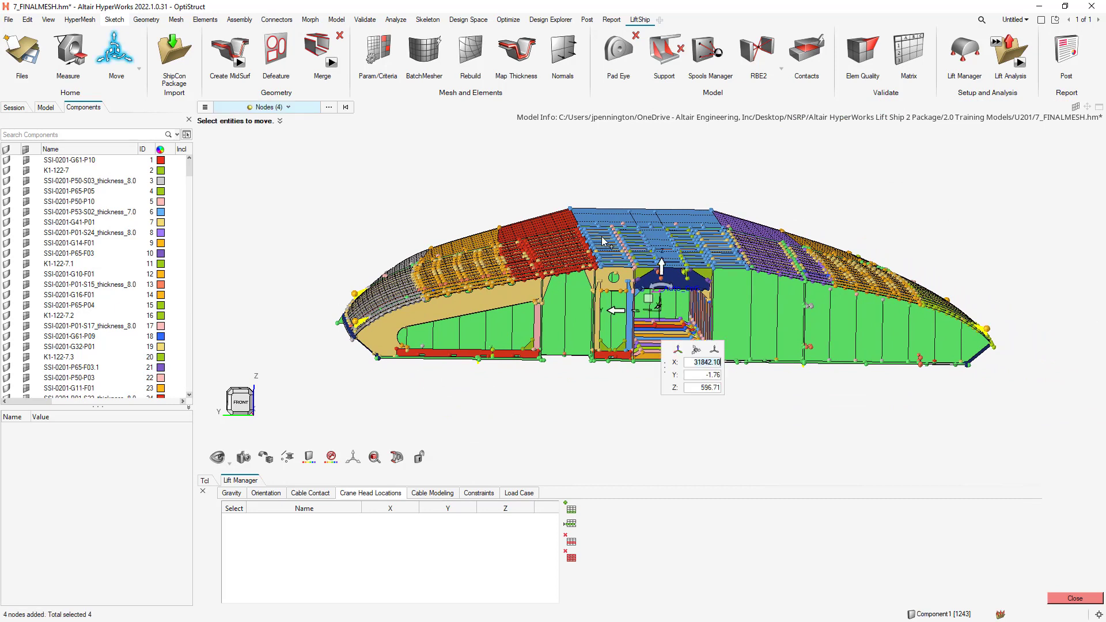
{"action": "left_click", "coordinate": [662, 267]}
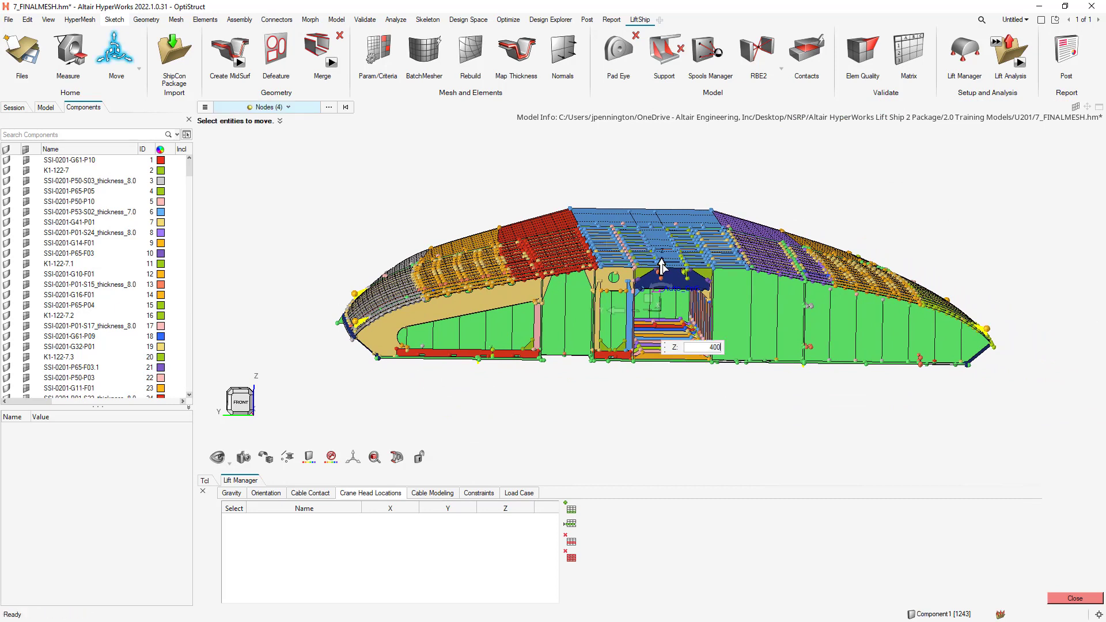
{"action": "key", "text": "Return"}
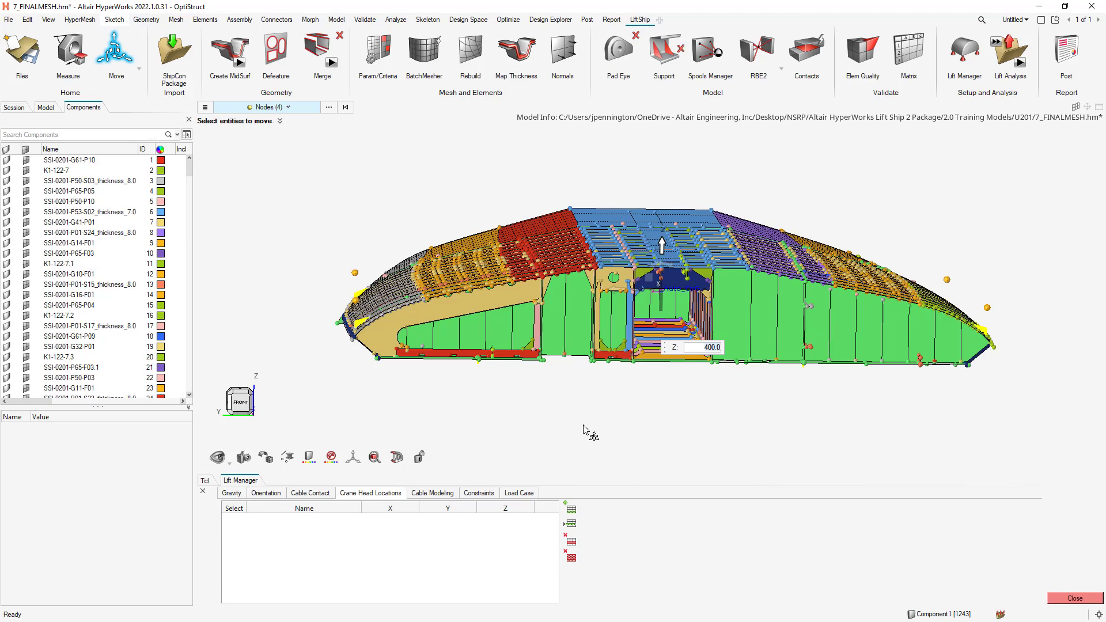
{"action": "mouse_move", "coordinate": [241, 403]}
{"action": "key", "text": "Escape"}
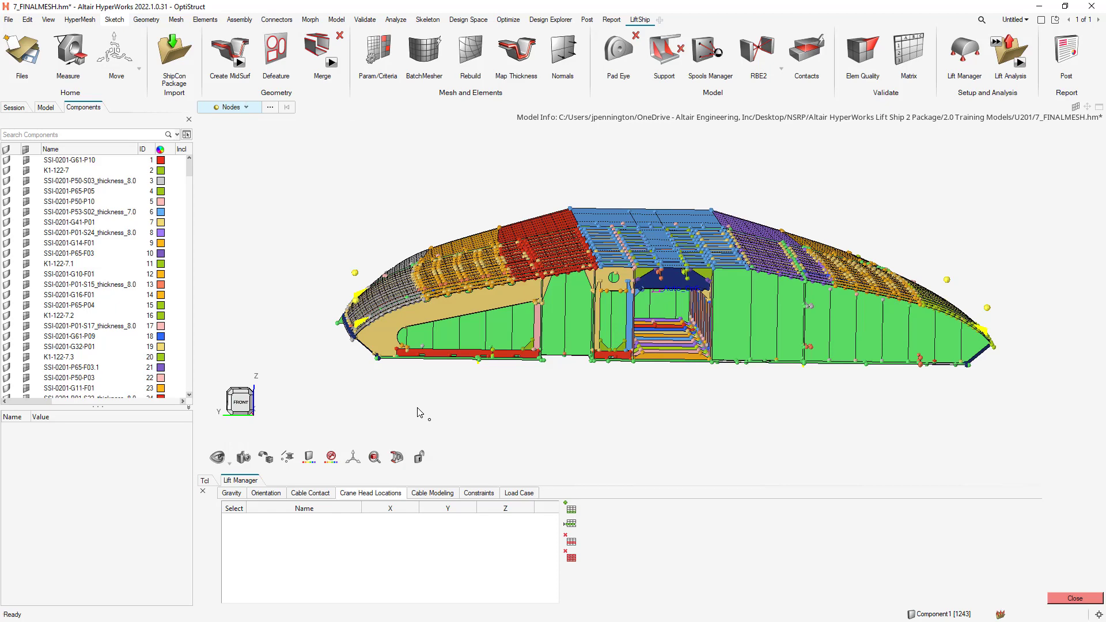
Add crane head C1 at the copied node above the front pad eye on the olive-green plating and save it.
{"action": "left_click_drag", "start_coordinate": [729, 324], "coordinate": [722, 327], "text": "ctrl"}
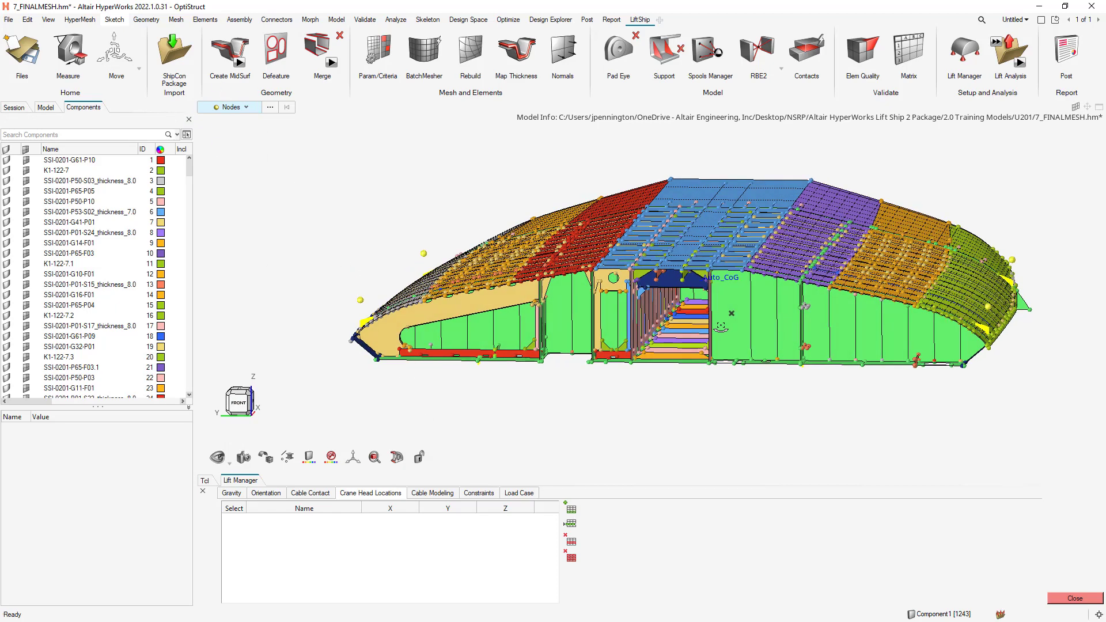
{"action": "left_click", "coordinate": [571, 510]}
{"action": "left_click", "coordinate": [671, 514]}
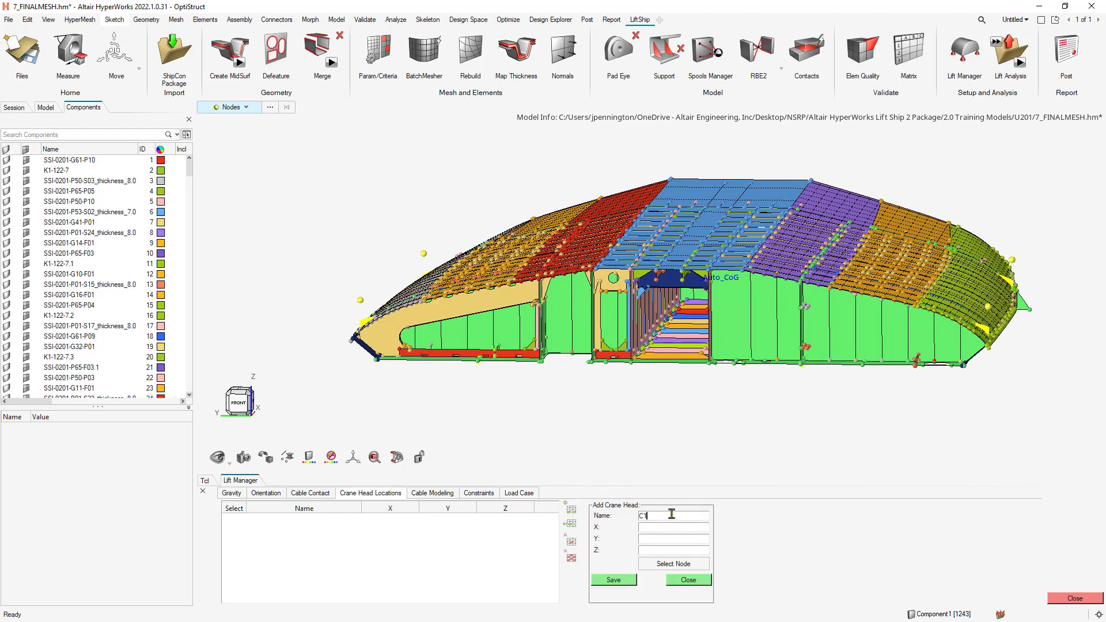
{"action": "left_click", "coordinate": [673, 564]}
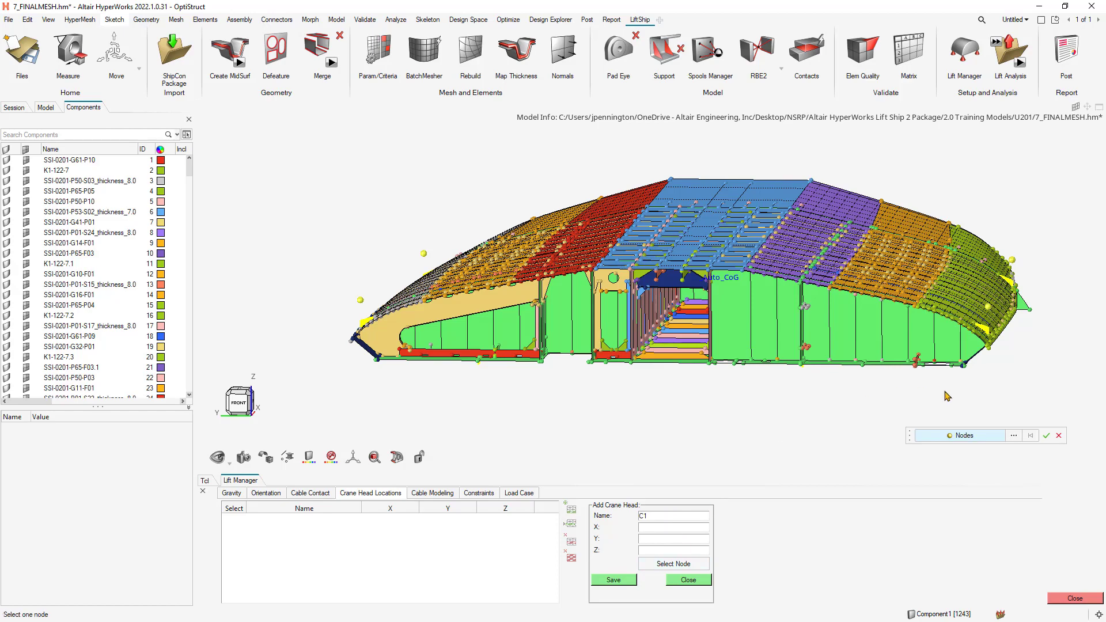
{"action": "middle_click_drag", "start_coordinate": [991, 290], "coordinate": [938, 297]}
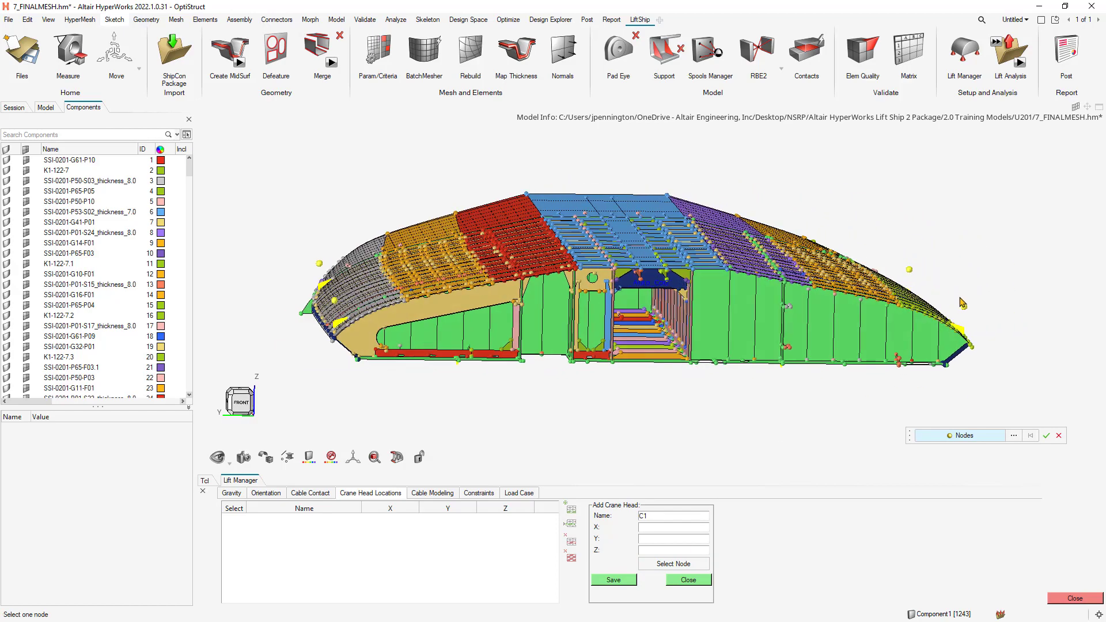
{"action": "left_click", "coordinate": [964, 307]}
{"action": "left_click", "coordinate": [1046, 436]}
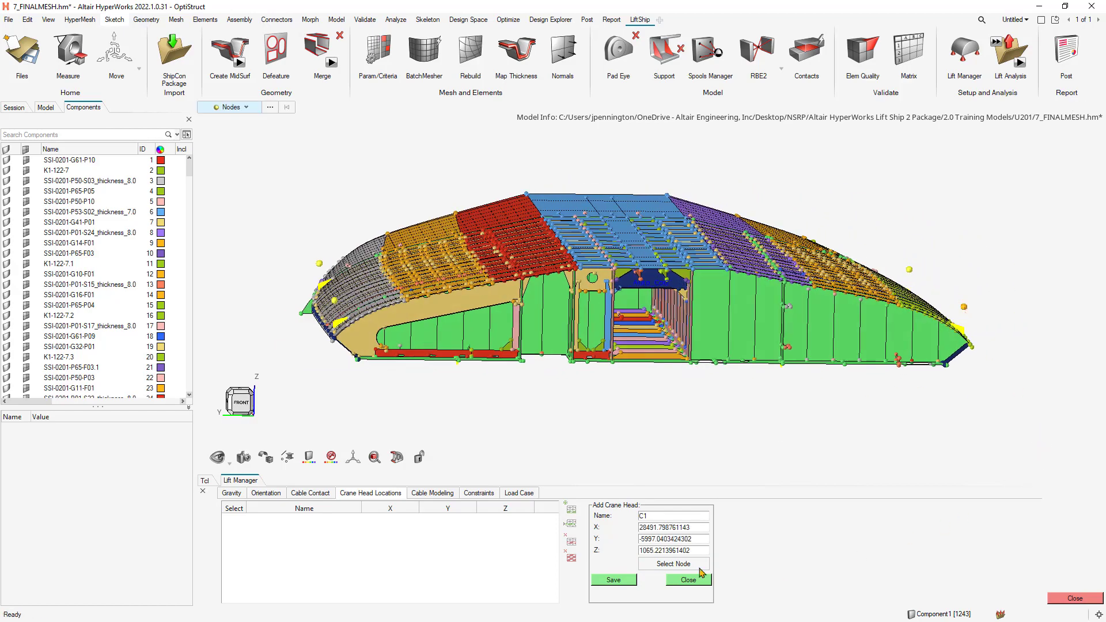
{"action": "left_click", "coordinate": [617, 580]}
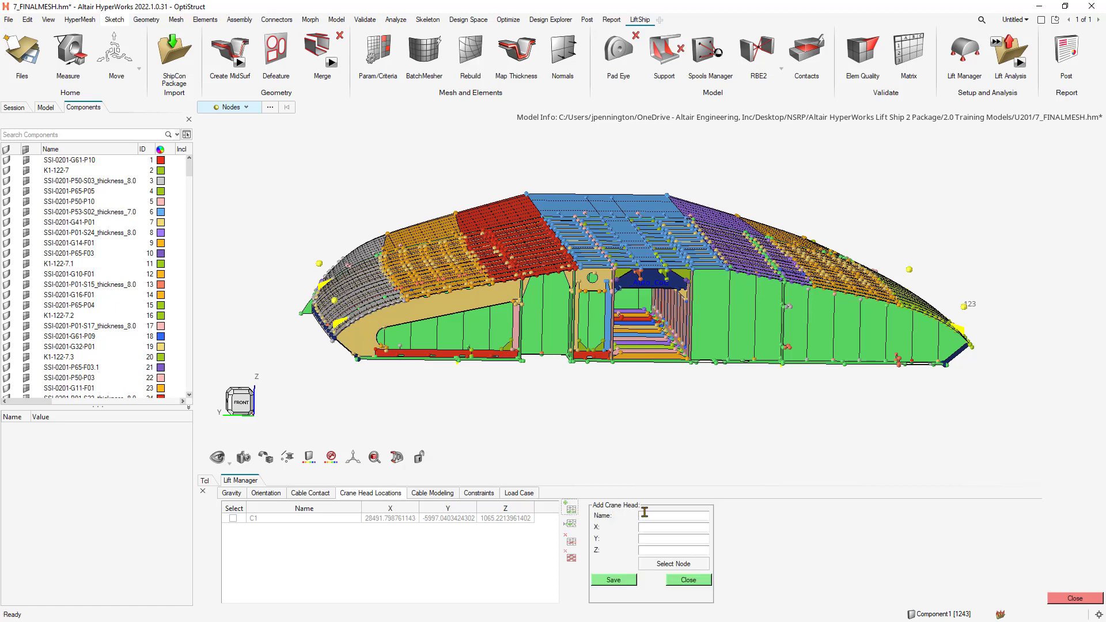
Add crane head C2 at the copied node above the rear pad eye on the olive-green plating and save it.
{"action": "left_click", "coordinate": [644, 513]}
{"action": "type", "text": "C2"}
{"action": "left_click", "coordinate": [674, 563]}
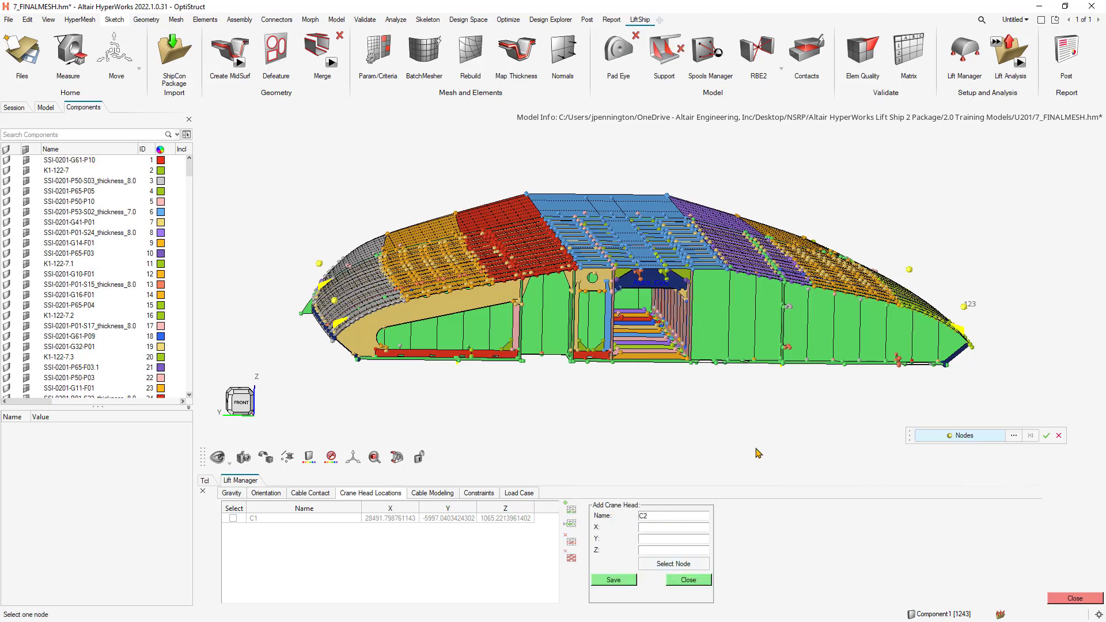
{"action": "left_click", "coordinate": [909, 270]}
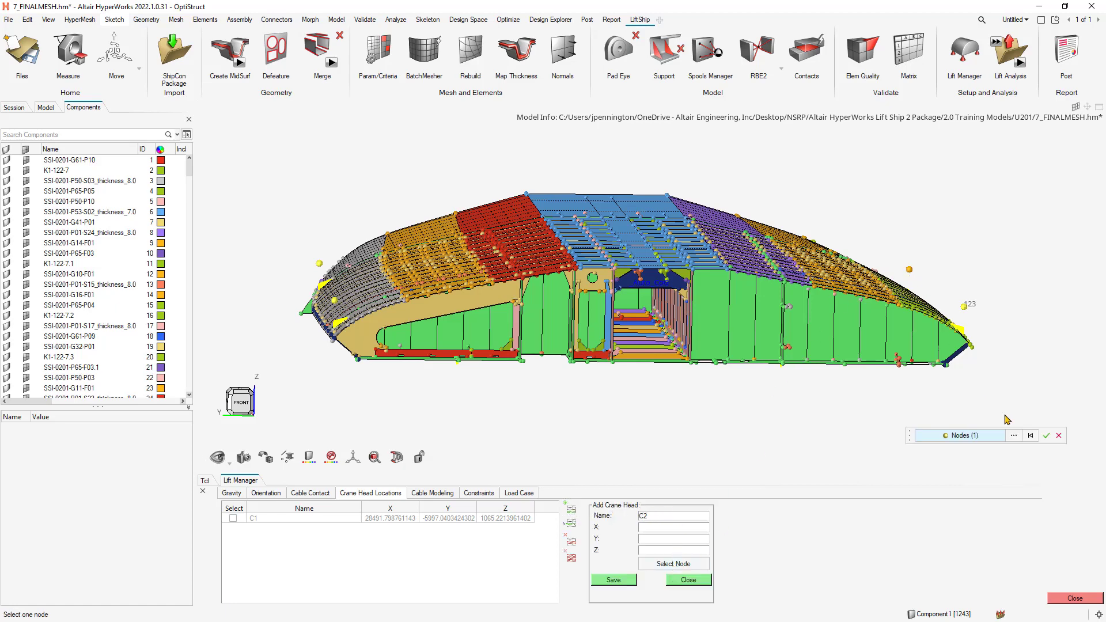
{"action": "left_click", "coordinate": [1046, 435]}
{"action": "left_click", "coordinate": [616, 582]}
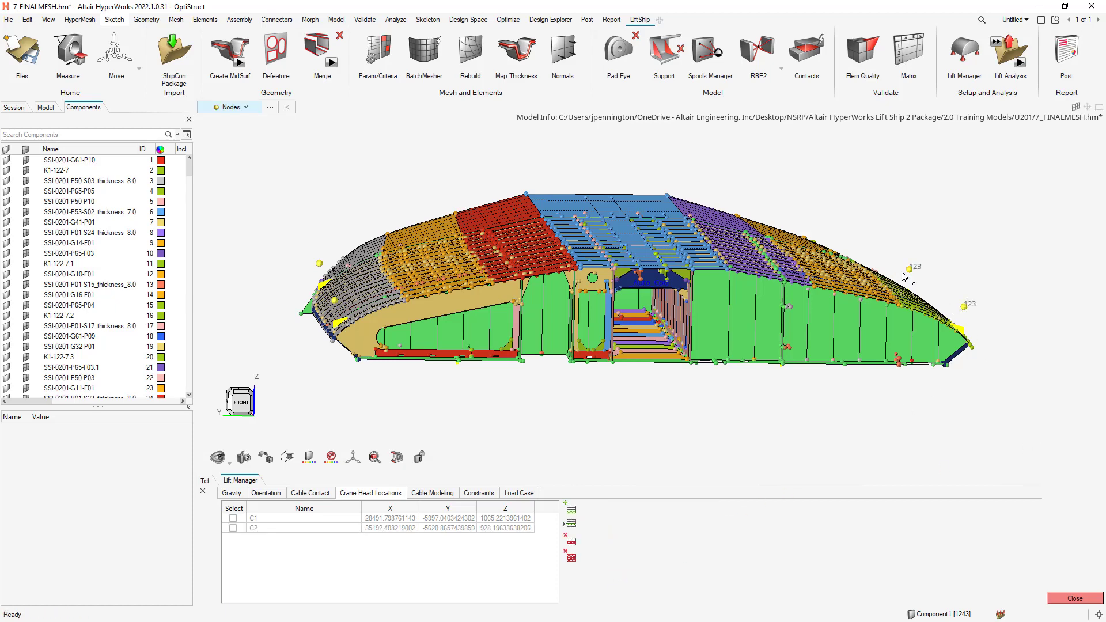
Add crane head C3 at the copied node above the front pad eye on the grey plating and save it.
{"action": "middle_click_drag", "start_coordinate": [396, 312], "coordinate": [384, 307]}
{"action": "left_click", "coordinate": [572, 510]}
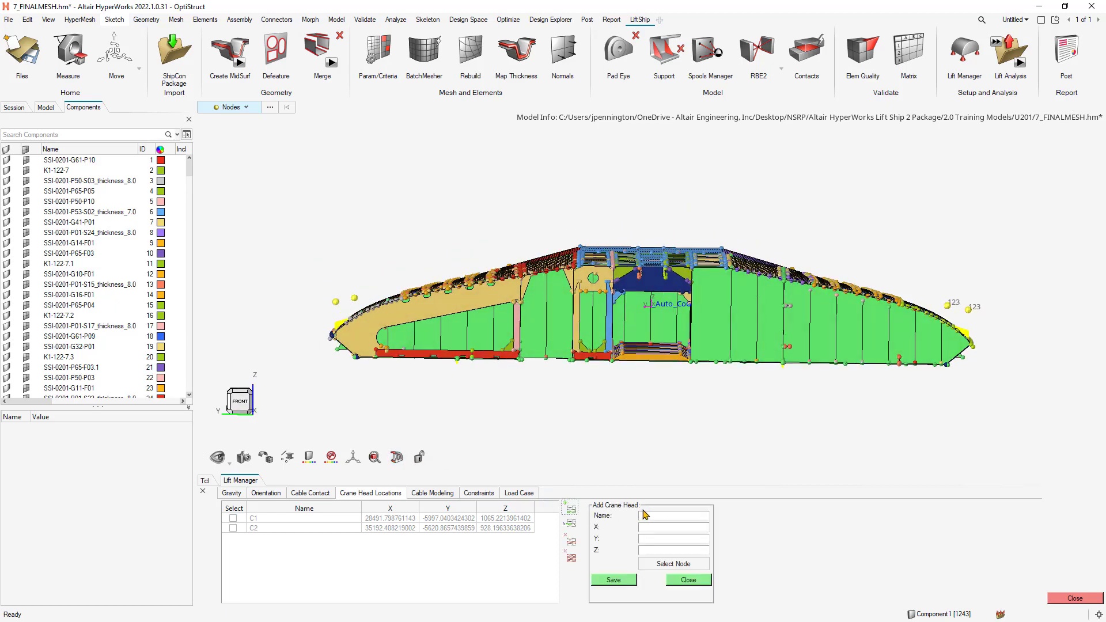
{"action": "left_click", "coordinate": [649, 514]}
{"action": "type", "text": "C3"}
{"action": "left_click", "coordinate": [668, 563]}
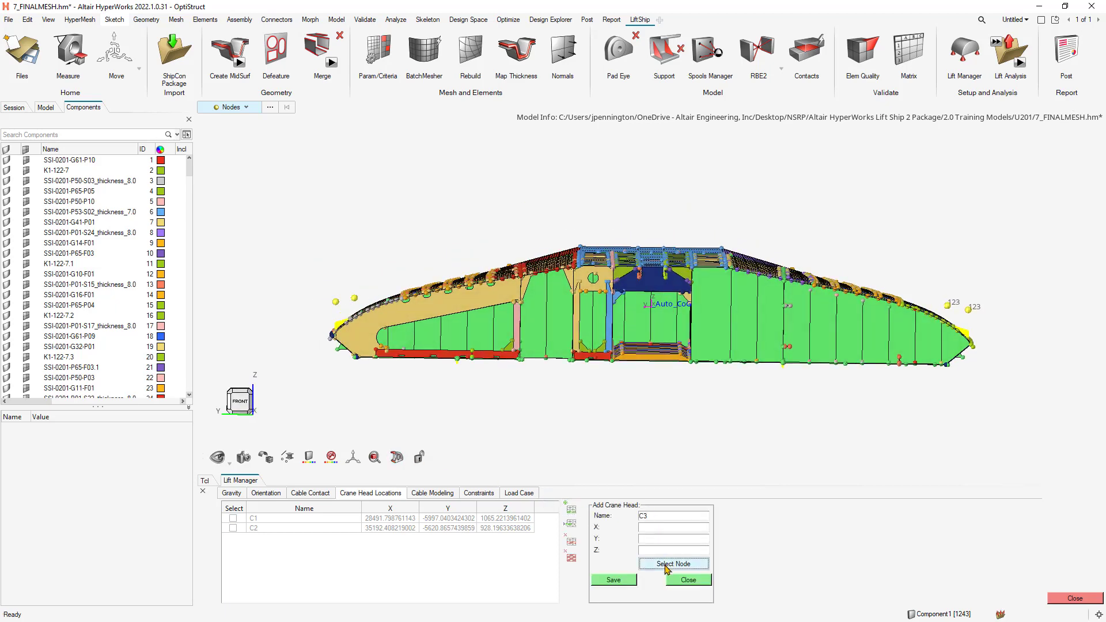
{"action": "left_click", "coordinate": [336, 302]}
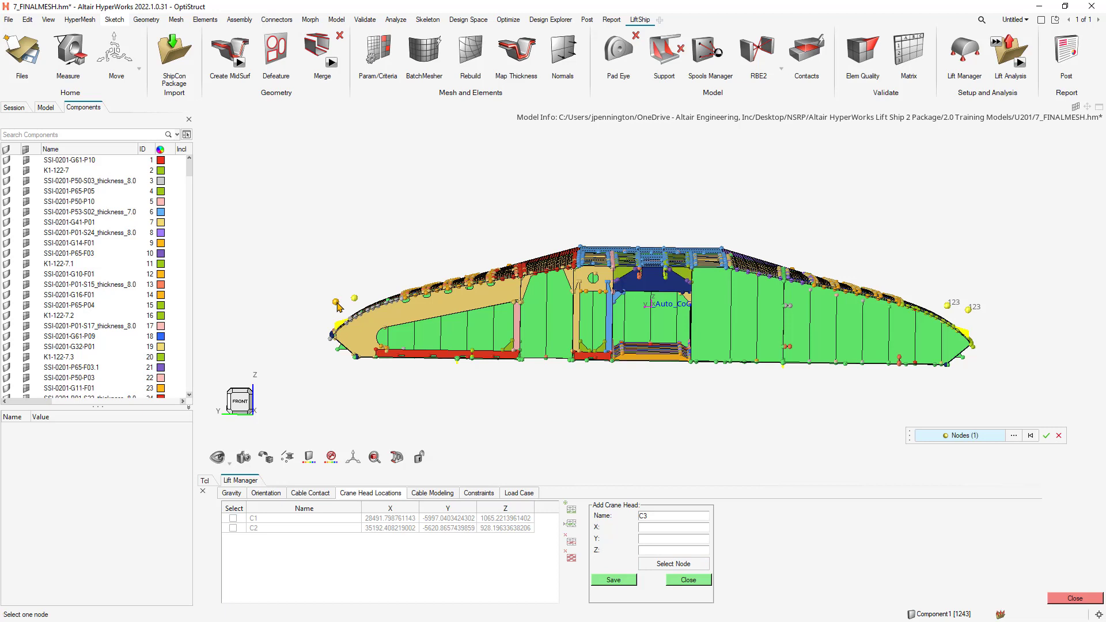
{"action": "left_click", "coordinate": [611, 581]}
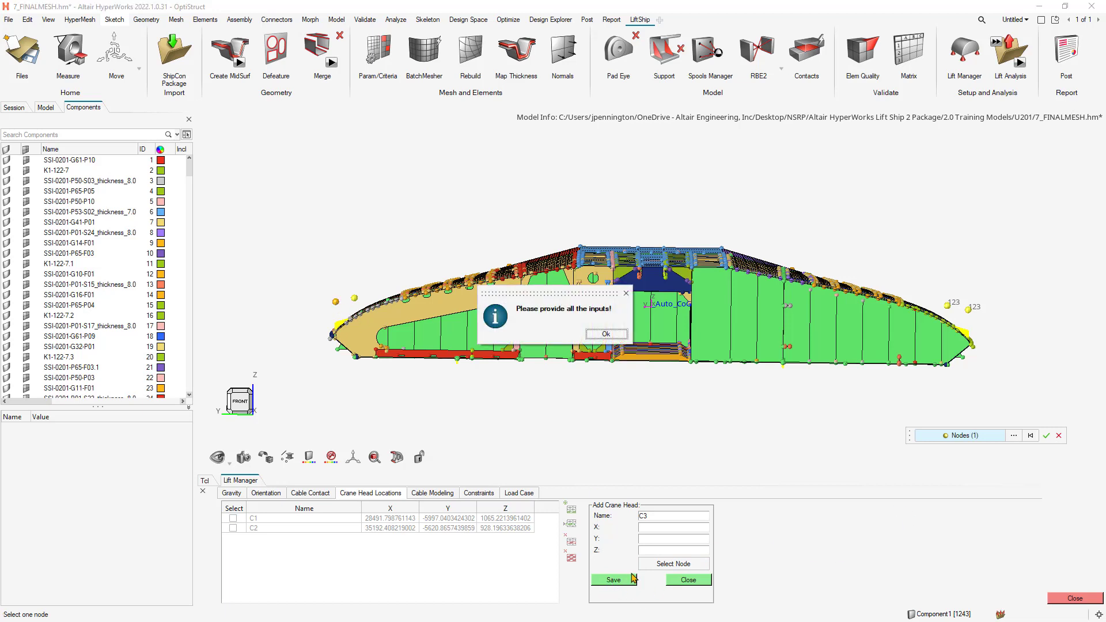
{"action": "left_click", "coordinate": [608, 334]}
{"action": "left_click", "coordinate": [1044, 436]}
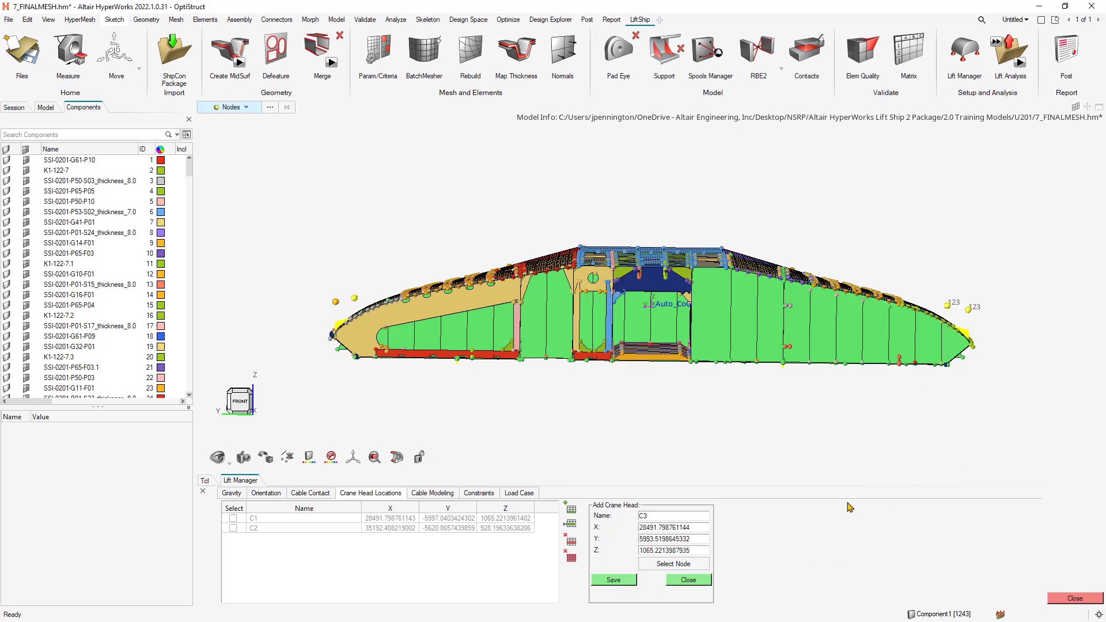
{"action": "left_click", "coordinate": [629, 583]}
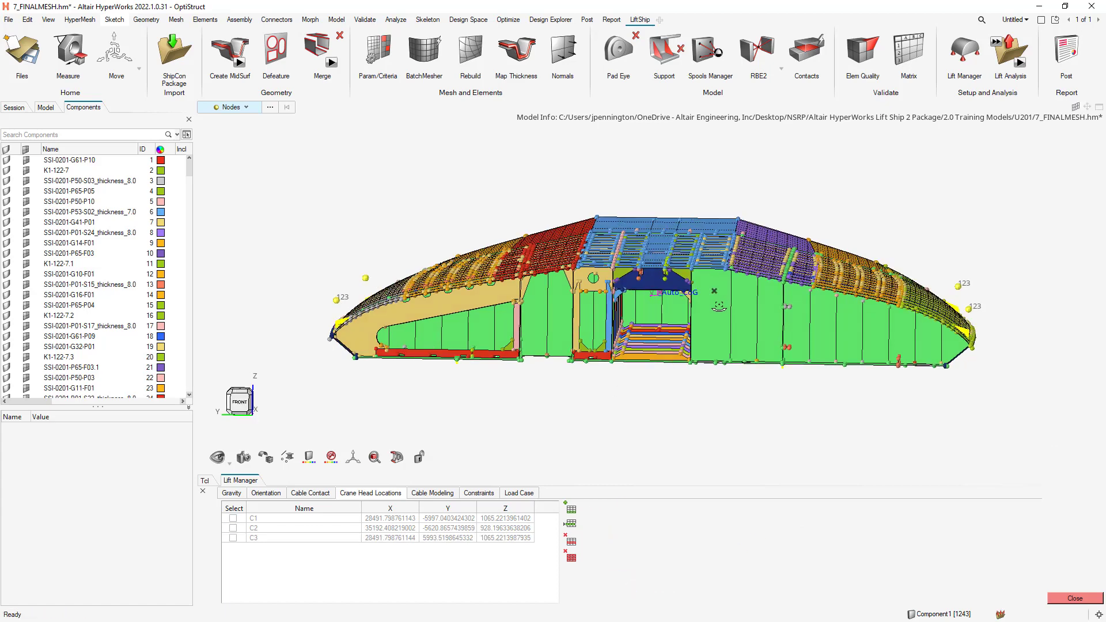
Add crane head C4 at the copied node above the rear pad eye on the grey plating and save it.
{"action": "left_click", "coordinate": [572, 510]}
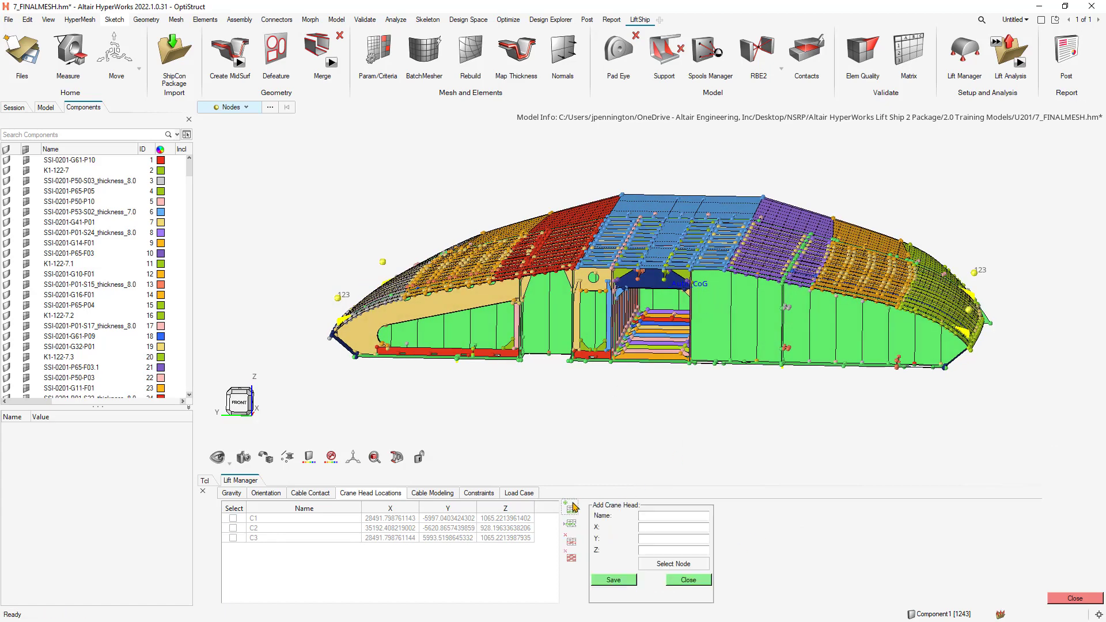
{"action": "left_click", "coordinate": [667, 516]}
{"action": "type", "text": "C4"}
{"action": "left_click", "coordinate": [654, 564]}
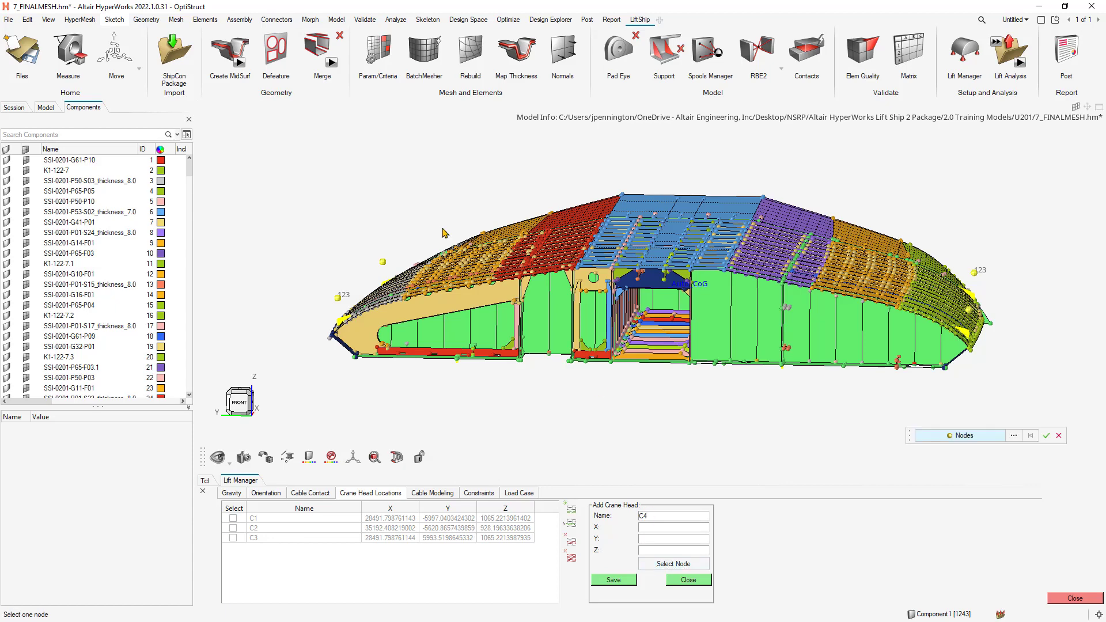
{"action": "left_click", "coordinate": [383, 262]}
{"action": "left_click", "coordinate": [1046, 436]}
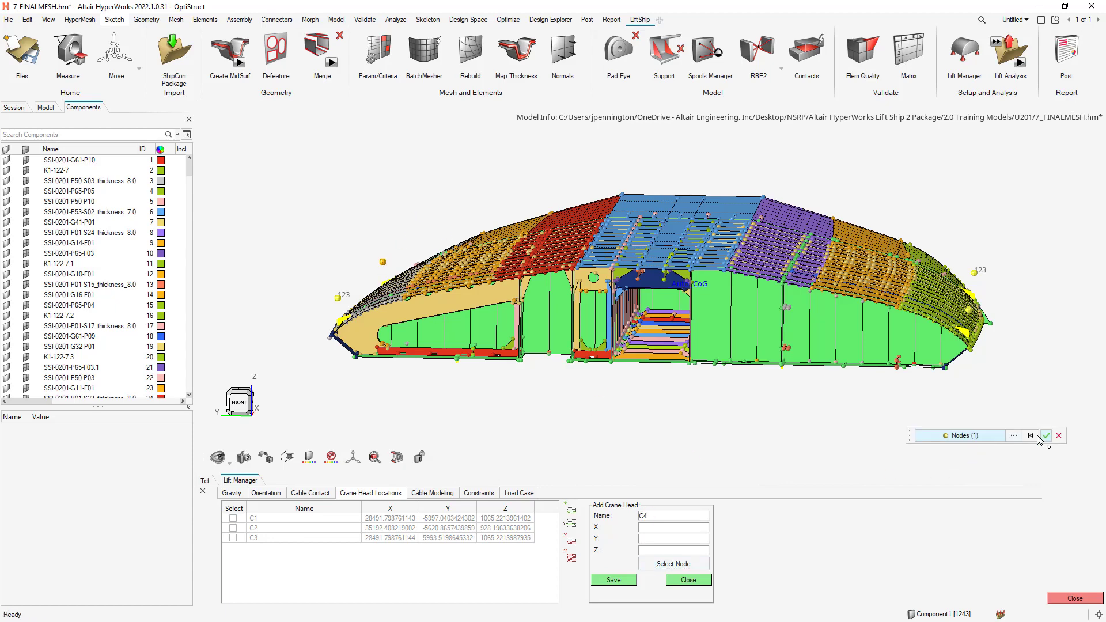
{"action": "left_click", "coordinate": [614, 581]}
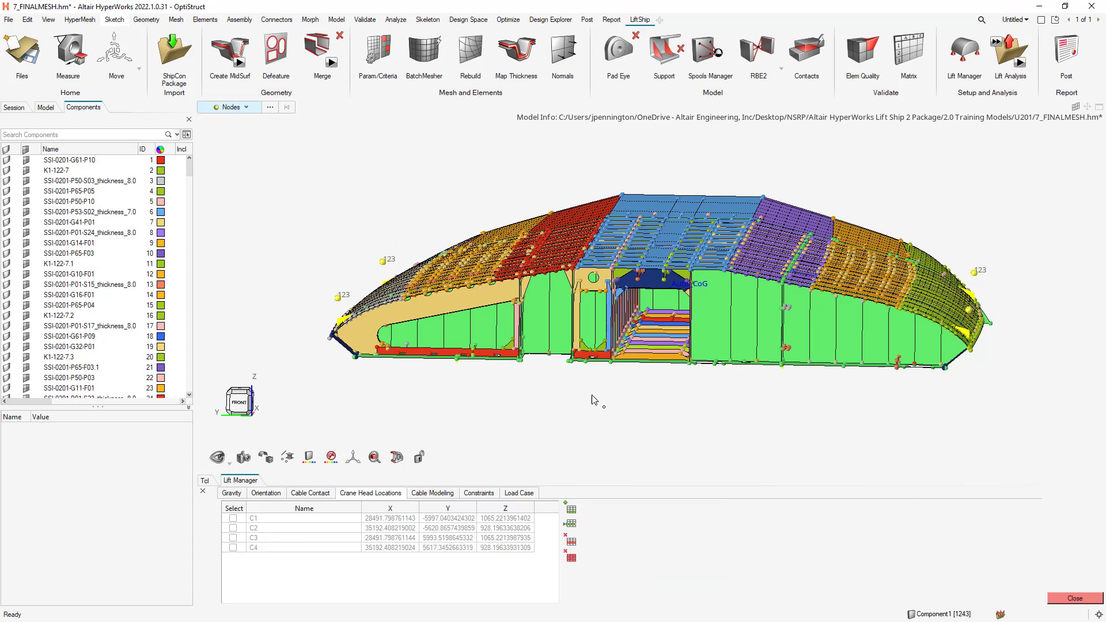
Create a non-ordered-node cable from crane head C1 to the centre node of the pad eye RBE2 spider below it.
{"action": "left_click_drag", "start_coordinate": [593, 395], "coordinate": [724, 396], "text": "ctrl"}
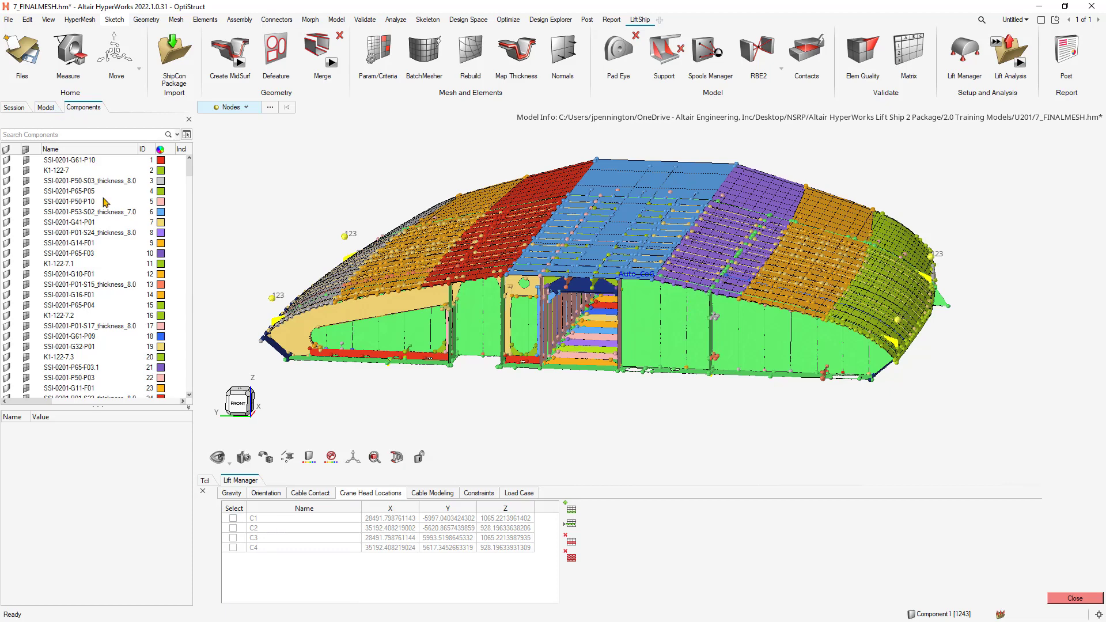
{"action": "left_click", "coordinate": [435, 495]}
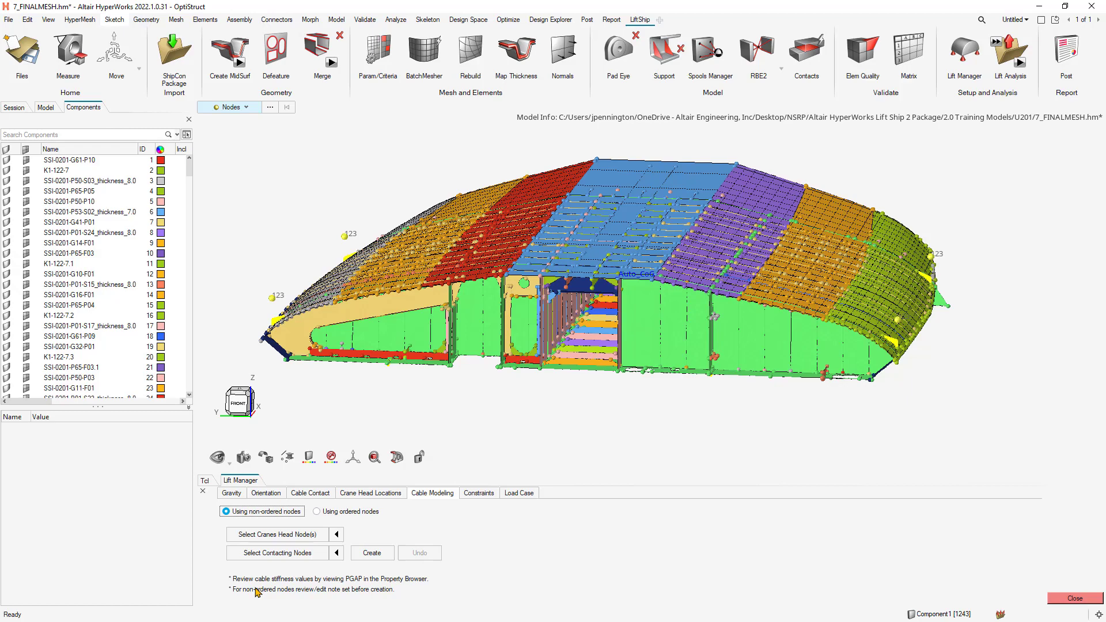
{"action": "left_click", "coordinate": [277, 539]}
{"action": "middle_click_drag", "start_coordinate": [953, 353], "coordinate": [878, 348]}
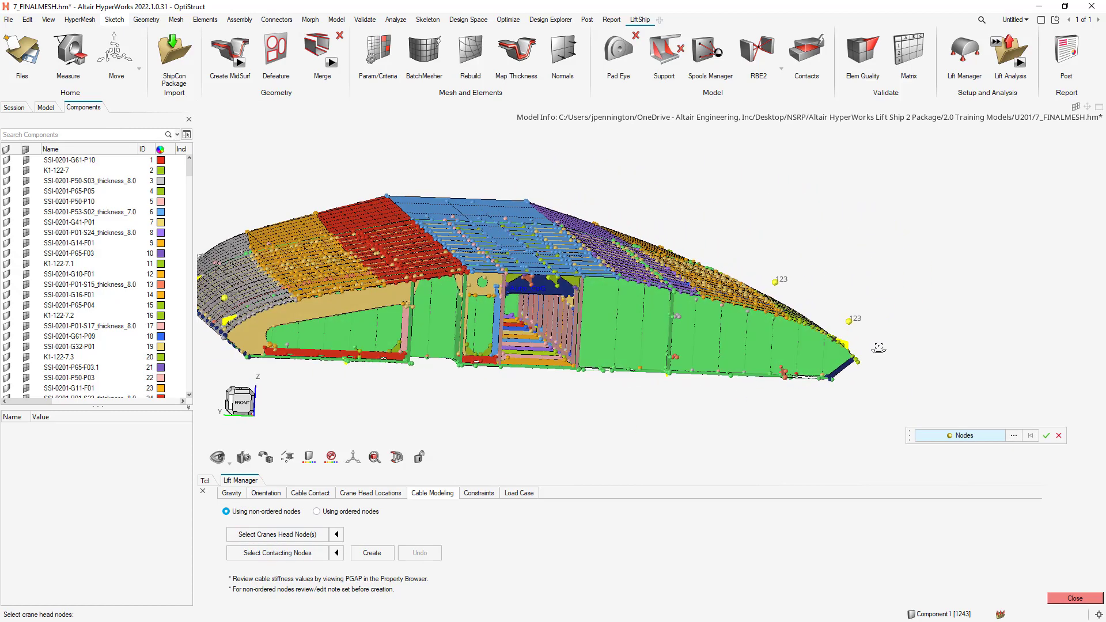
{"action": "left_click", "coordinate": [849, 321]}
{"action": "left_click", "coordinate": [1046, 435]}
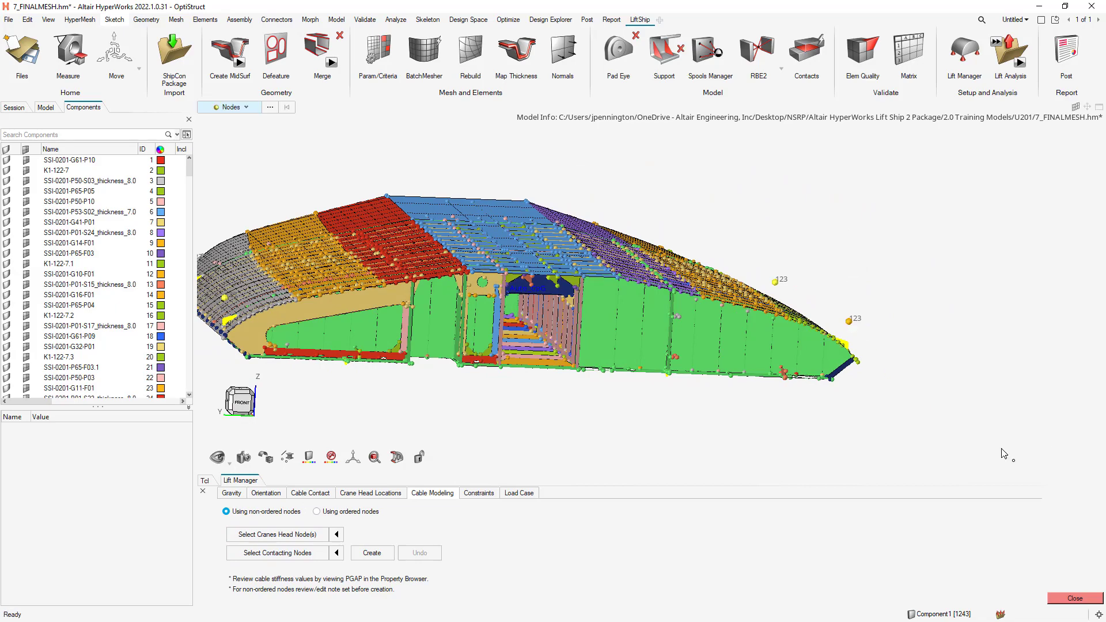
{"action": "left_click", "coordinate": [291, 554]}
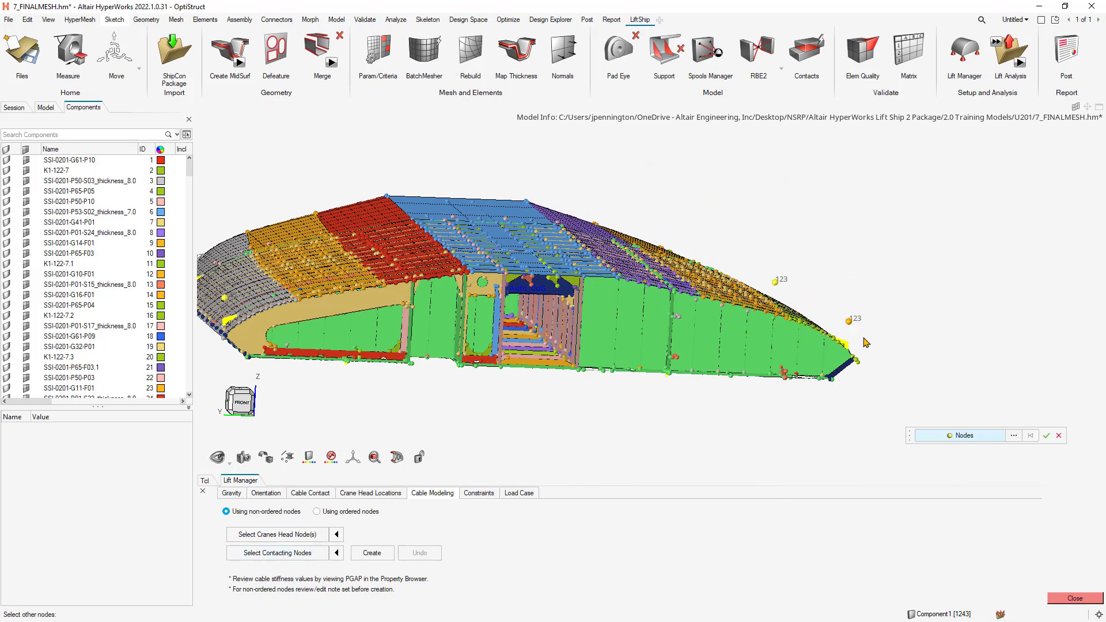
{"action": "scroll", "coordinate": [867, 344], "scroll_direction": "up", "scroll_amount": 5}
{"action": "left_click", "coordinate": [819, 350]}
{"action": "left_click", "coordinate": [1046, 436]}
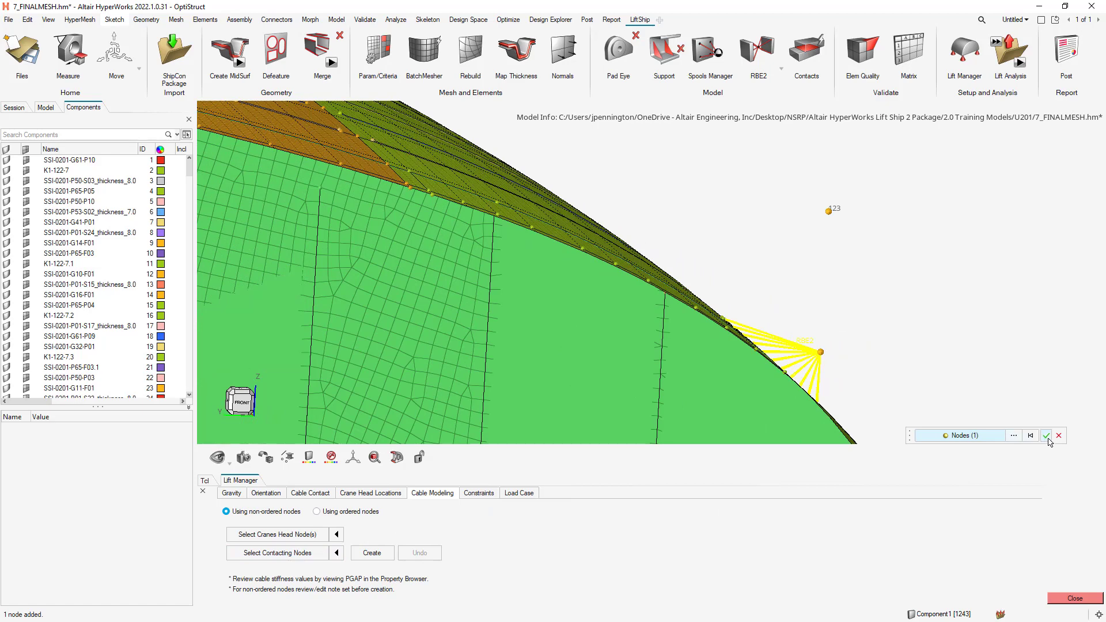
{"action": "left_click", "coordinate": [367, 556]}
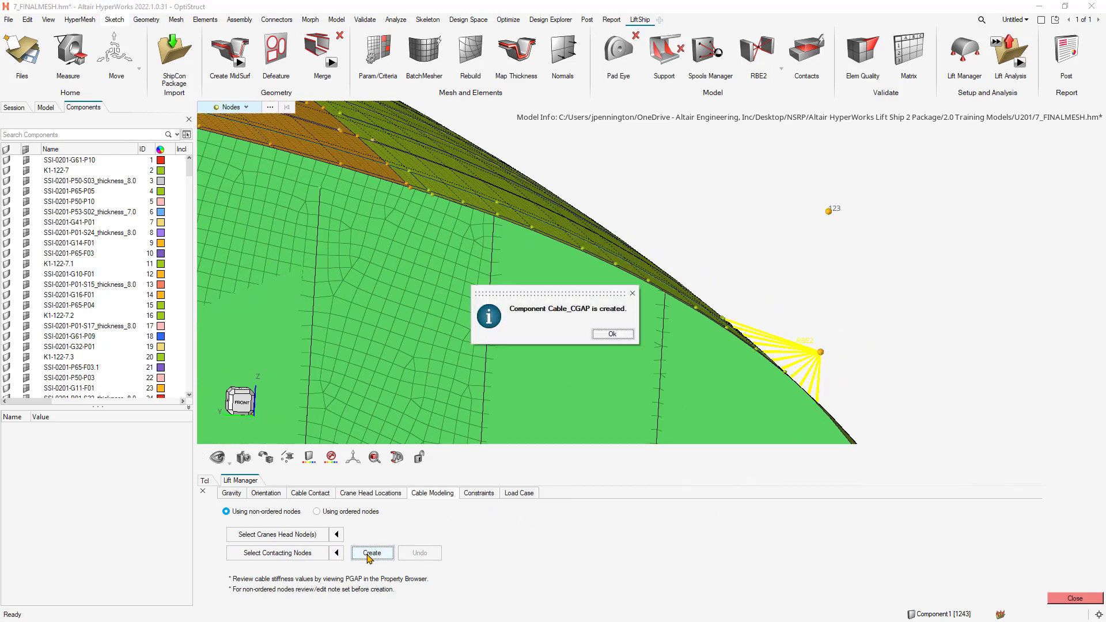
{"action": "left_click", "coordinate": [613, 334]}
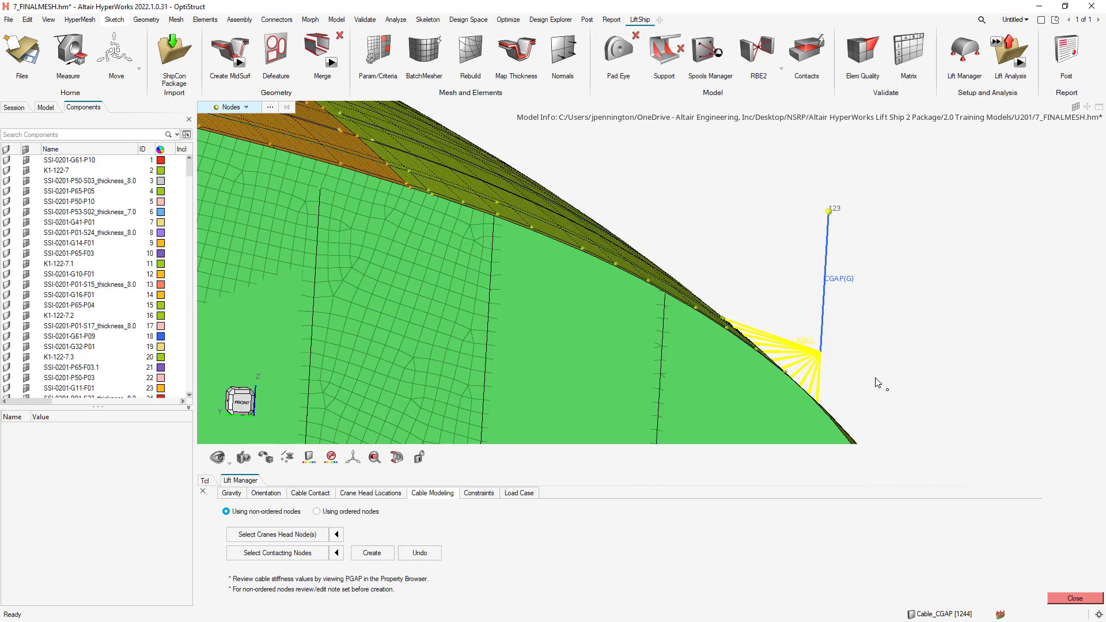
Create a non-ordered-node cable from crane head C2 to the centre node of the rear olive-green pad eye's RBE2 spider.
{"action": "scroll", "coordinate": [852, 378], "scroll_direction": "down", "scroll_amount": 5}
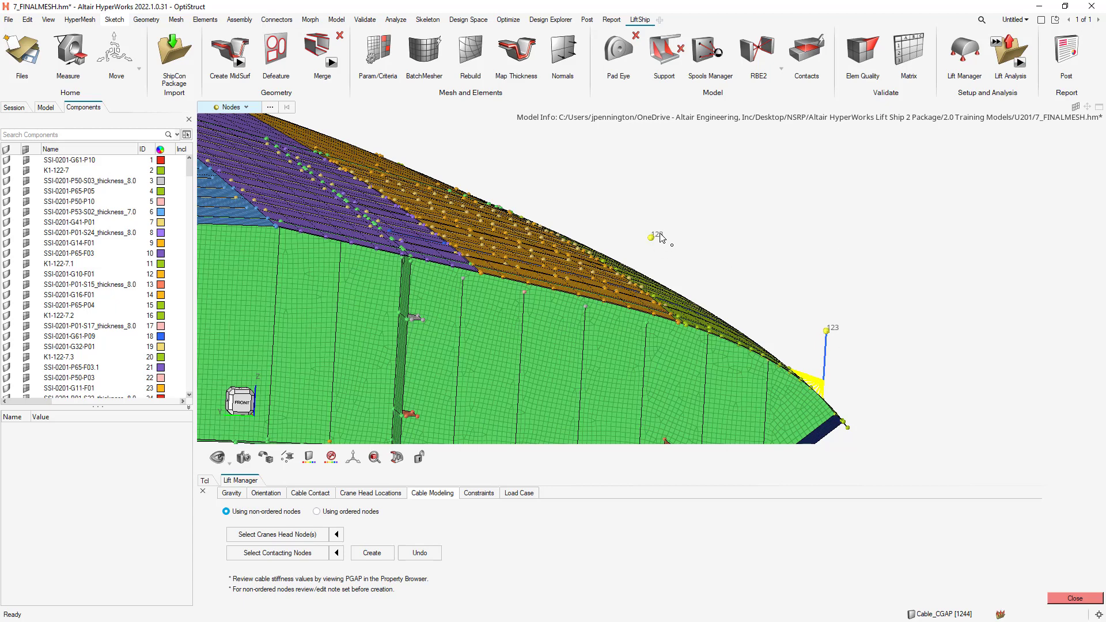
{"action": "left_click", "coordinate": [288, 536]}
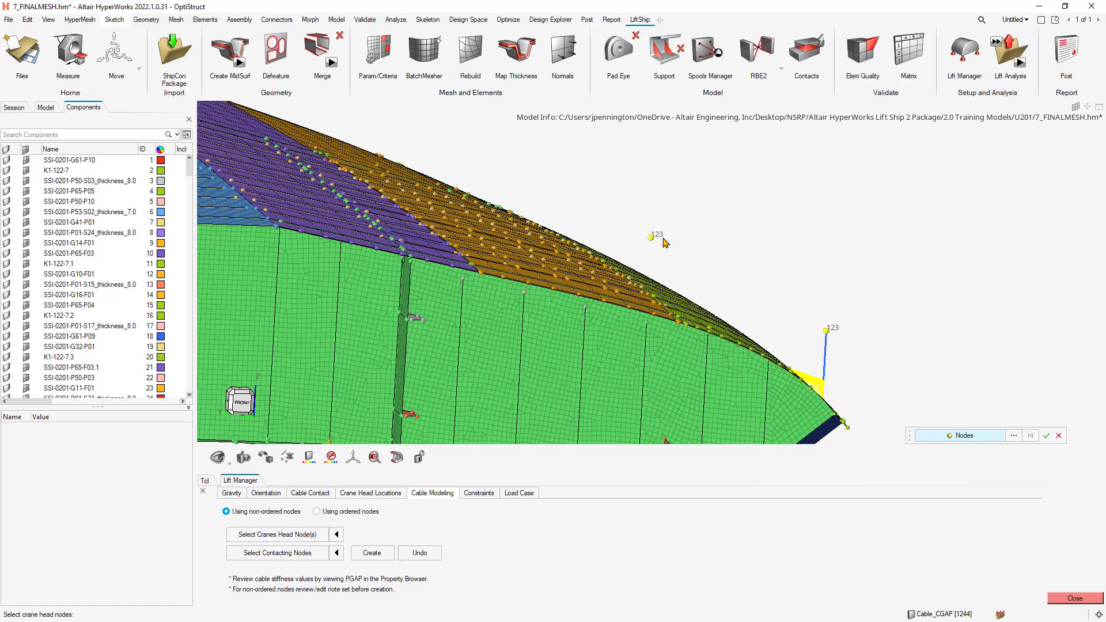
{"action": "left_click", "coordinate": [1046, 435]}
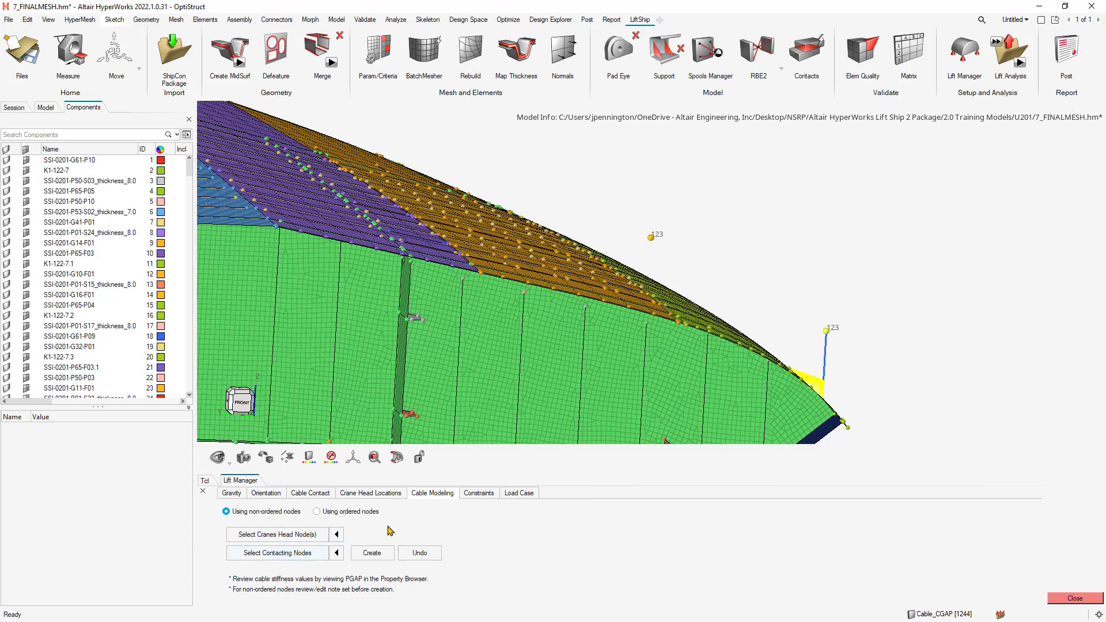
{"action": "left_click", "coordinate": [306, 552]}
{"action": "middle_click_drag", "start_coordinate": [608, 231], "coordinate": [598, 293]}
{"action": "left_click_drag", "start_coordinate": [707, 221], "coordinate": [728, 237]}
{"action": "left_click", "coordinate": [1046, 436]}
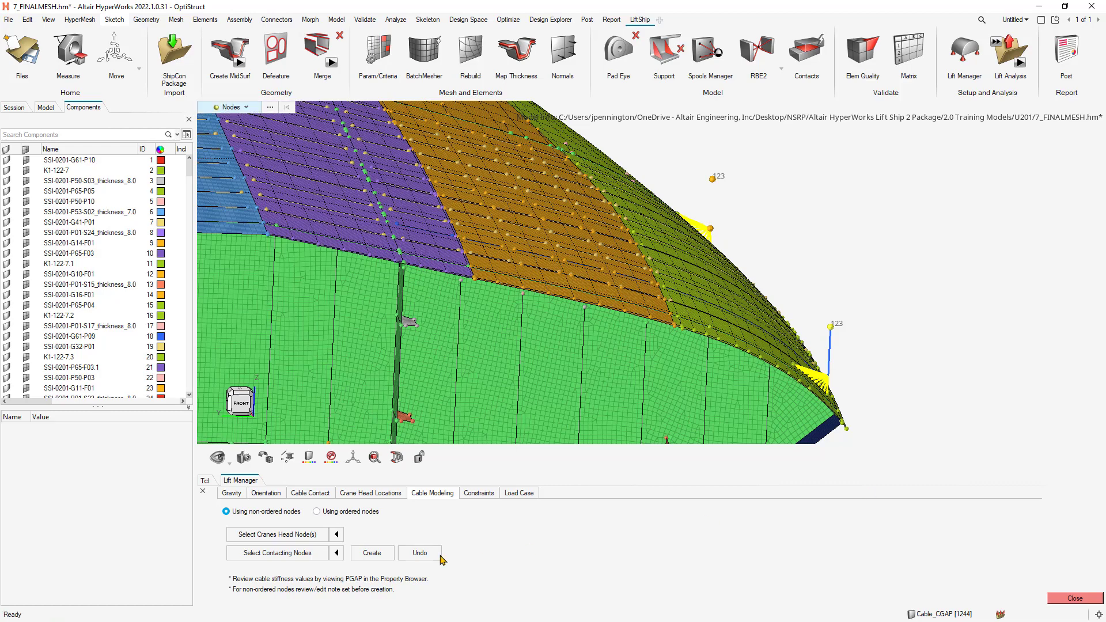
{"action": "left_click", "coordinate": [384, 554]}
{"action": "left_click", "coordinate": [626, 335]}
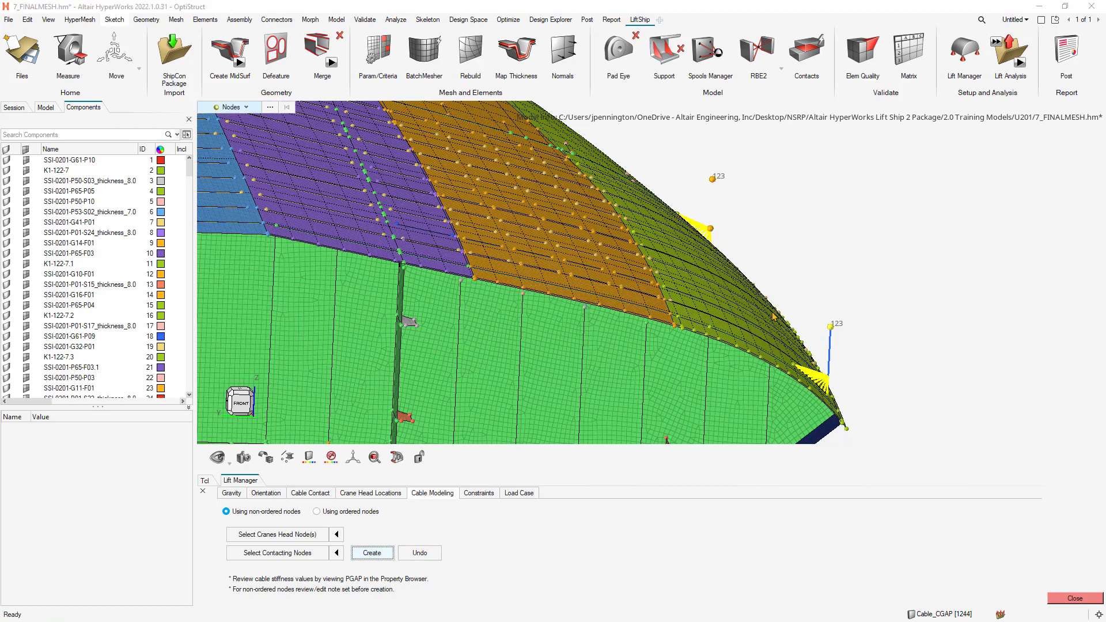
Create a non-ordered-node cable from crane head C3 to the centre node of the front grey-plating pad eye's RBE2 spider.
{"action": "key", "text": "f"}
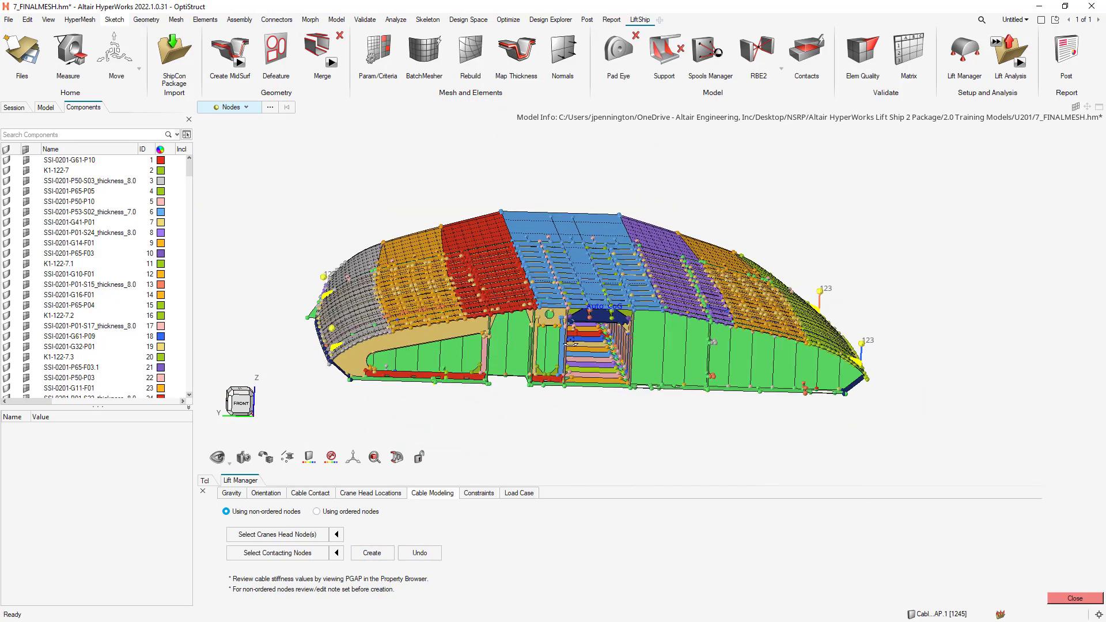
{"action": "middle_click_drag", "start_coordinate": [570, 344], "coordinate": [542, 342]}
{"action": "left_click", "coordinate": [318, 539]}
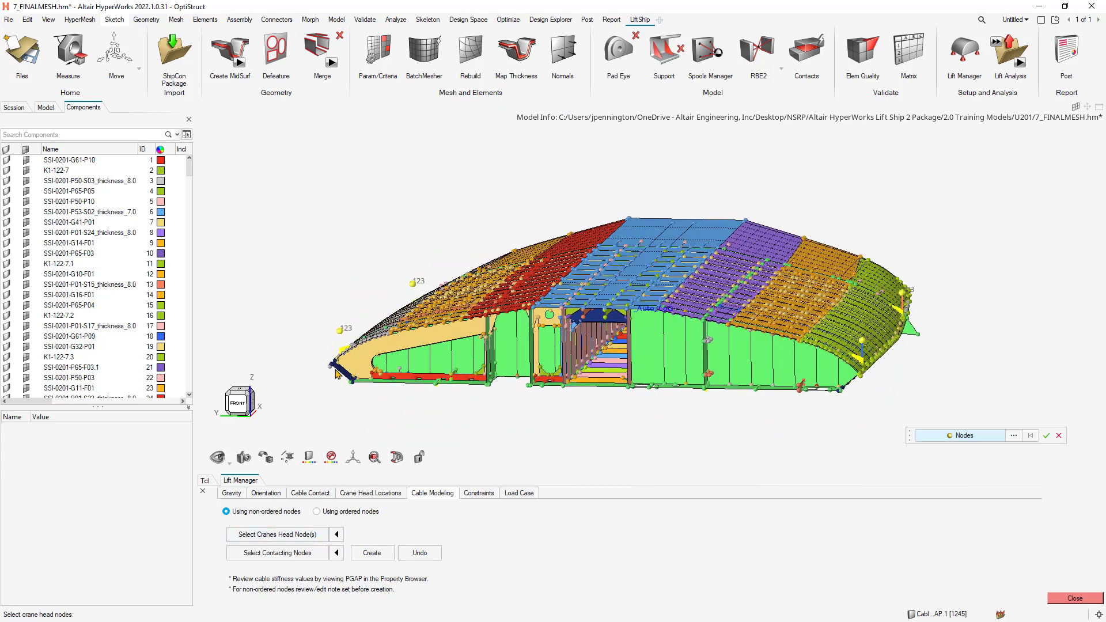
{"action": "left_click", "coordinate": [340, 330]}
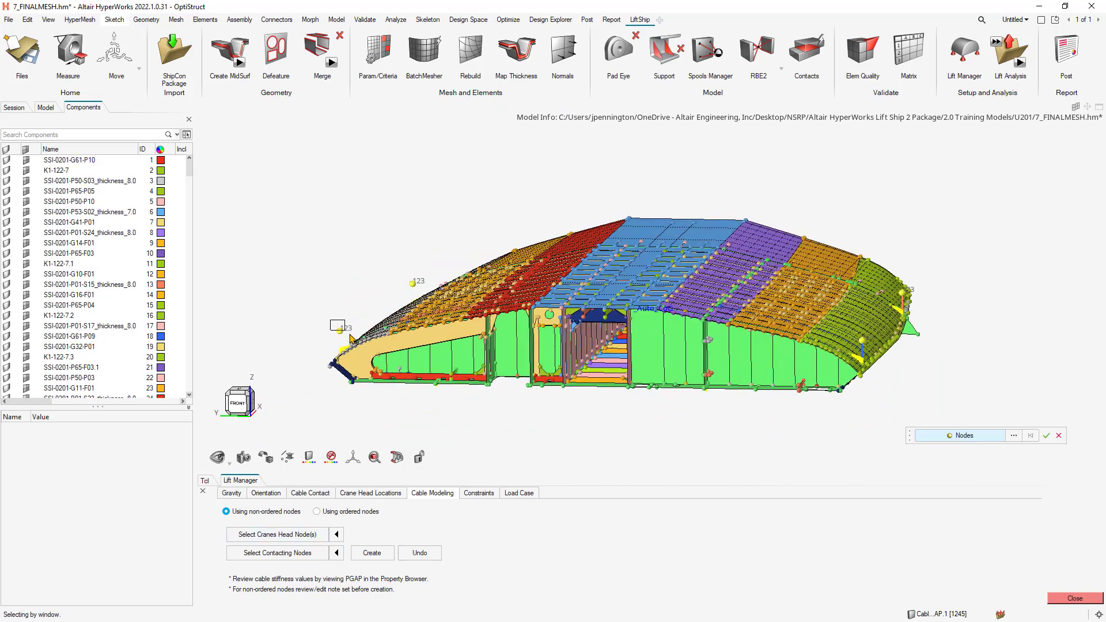
{"action": "left_click", "coordinate": [1045, 438]}
{"action": "left_click", "coordinate": [298, 554]}
{"action": "scroll", "coordinate": [344, 342], "scroll_direction": "up", "scroll_amount": 5}
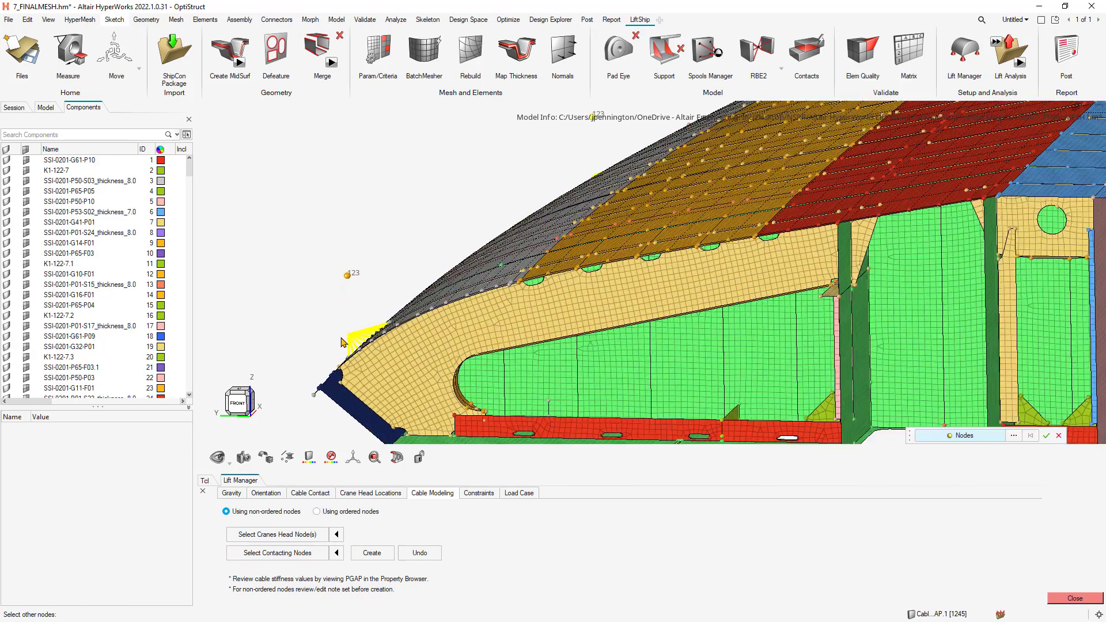
{"action": "left_click", "coordinate": [348, 335]}
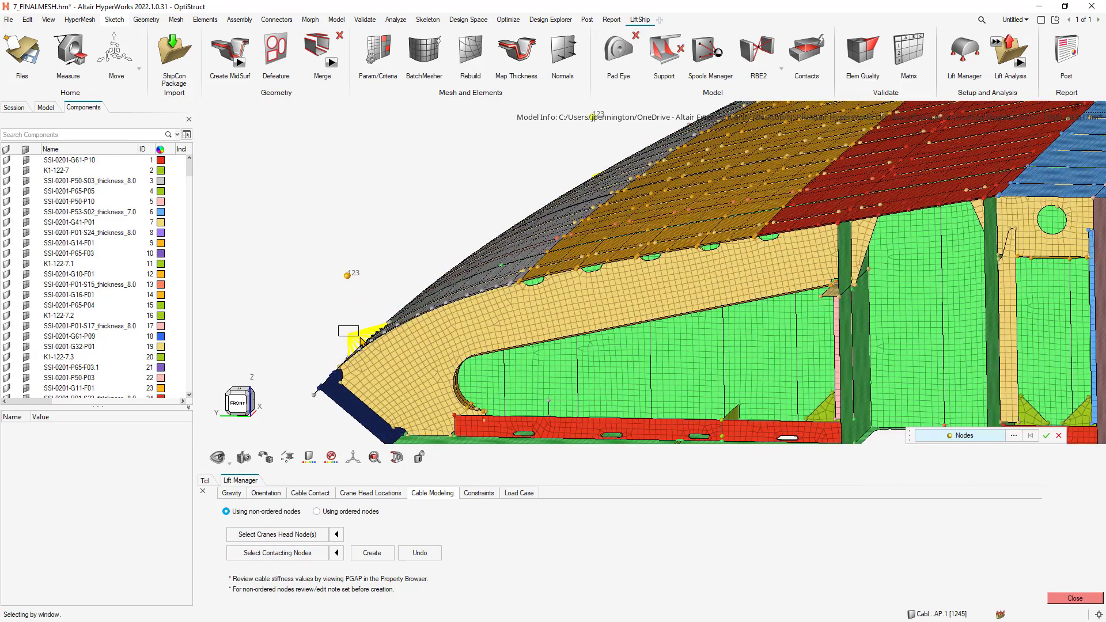
{"action": "left_click", "coordinate": [1046, 437]}
{"action": "left_click", "coordinate": [379, 554]}
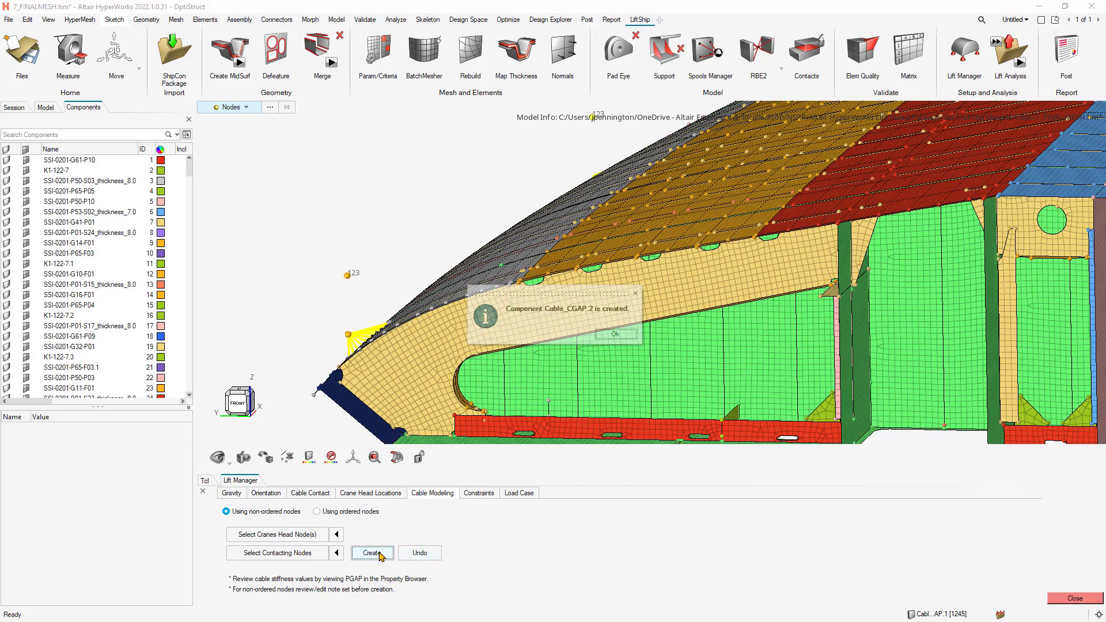
{"action": "left_click", "coordinate": [615, 334]}
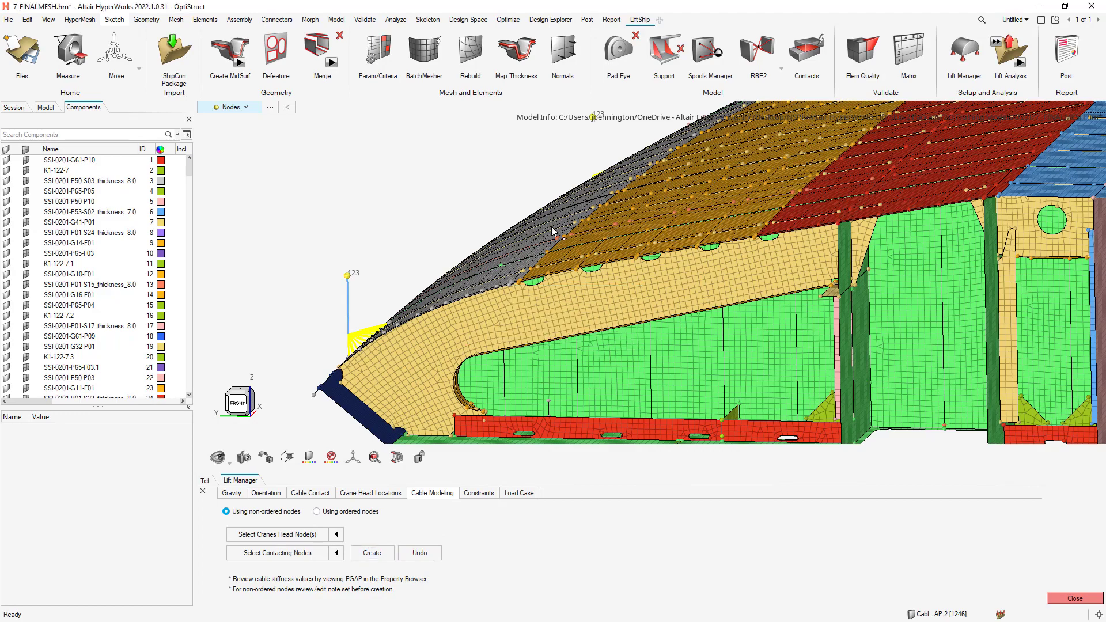
Create a non-ordered-node cable from crane head C4 to the centre node of the rear grey-plating pad eye's RBE2 spider.
{"action": "right_click_drag", "start_coordinate": [552, 231], "coordinate": [388, 367]}
{"action": "middle_click_drag", "start_coordinate": [454, 291], "coordinate": [469, 306]}
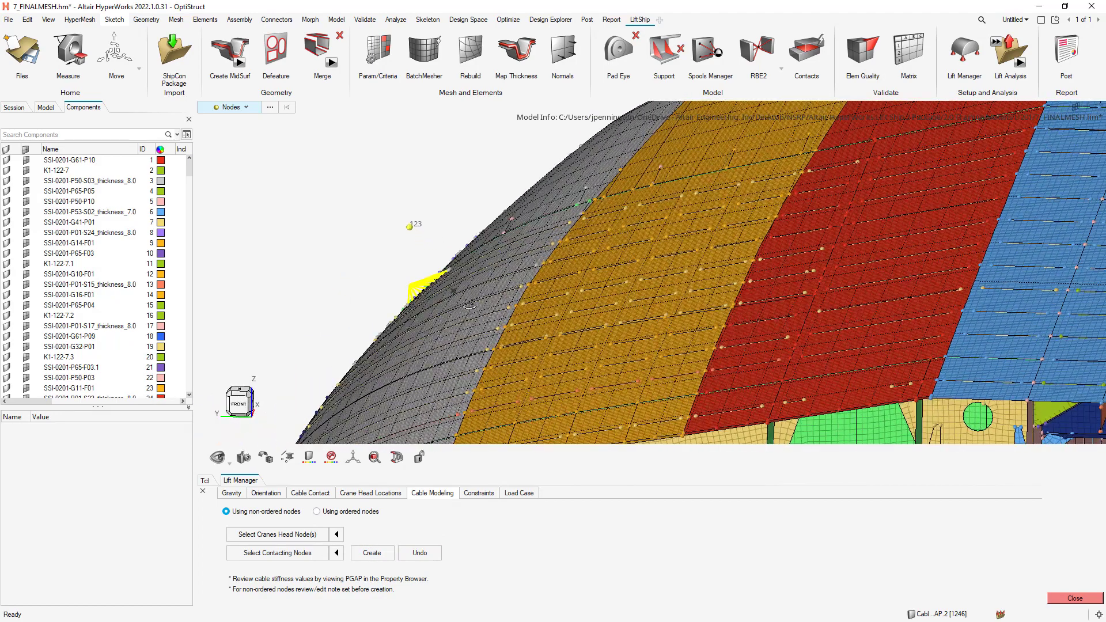
{"action": "left_click", "coordinate": [294, 534]}
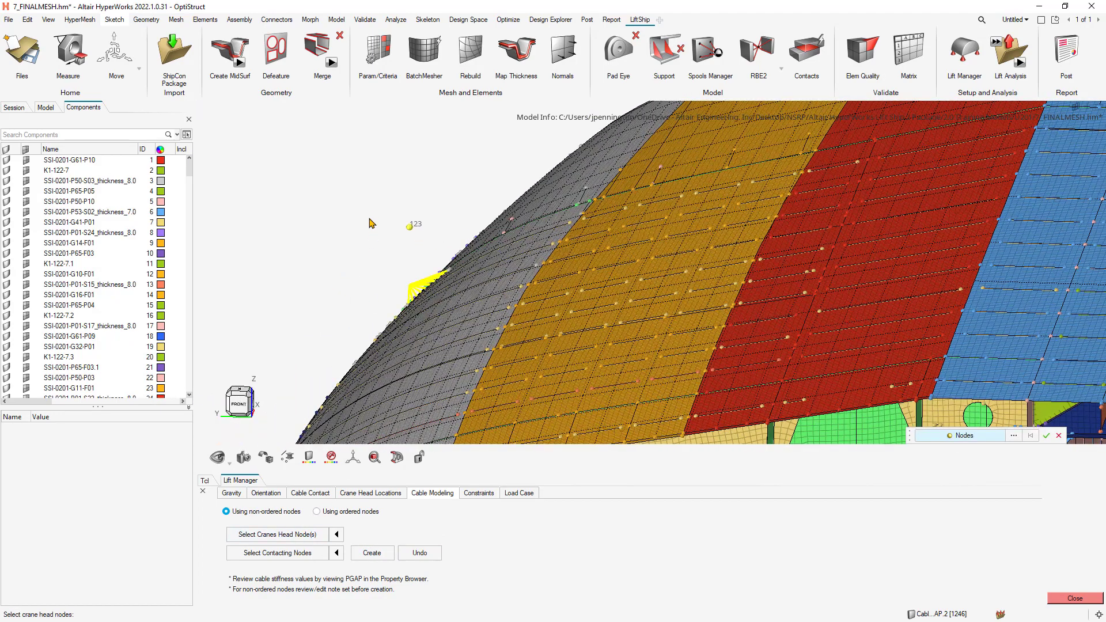
{"action": "left_click_drag", "start_coordinate": [369, 214], "coordinate": [439, 240], "text": "shift"}
{"action": "left_click", "coordinate": [1046, 435]}
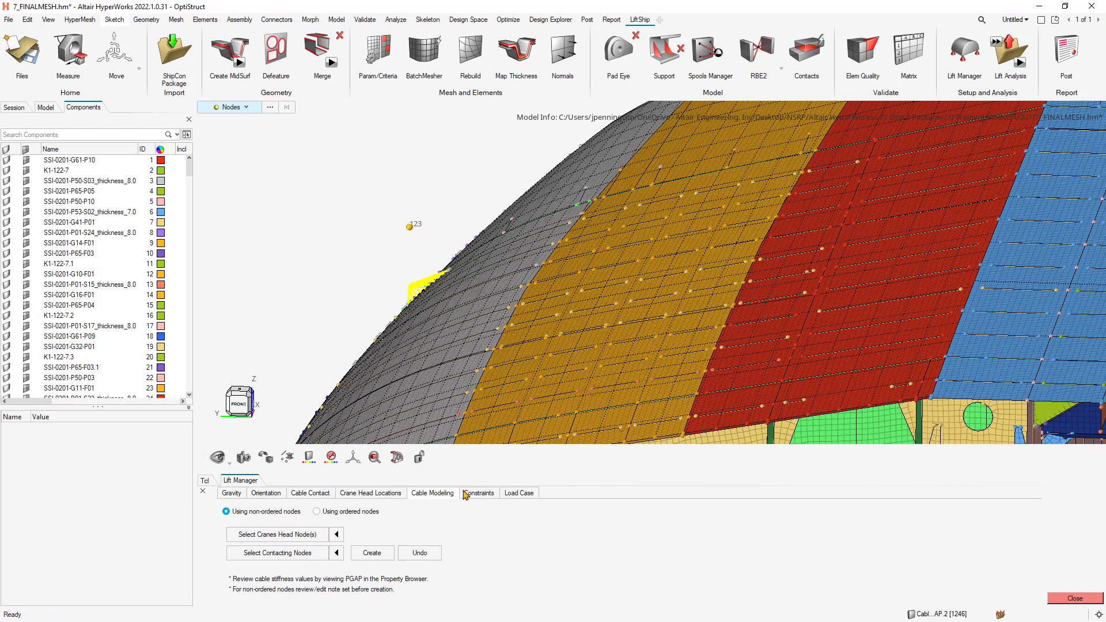
{"action": "left_click", "coordinate": [305, 550]}
{"action": "left_click_drag", "start_coordinate": [391, 272], "coordinate": [419, 292]}
{"action": "left_click", "coordinate": [1046, 436]}
{"action": "left_click", "coordinate": [370, 551]}
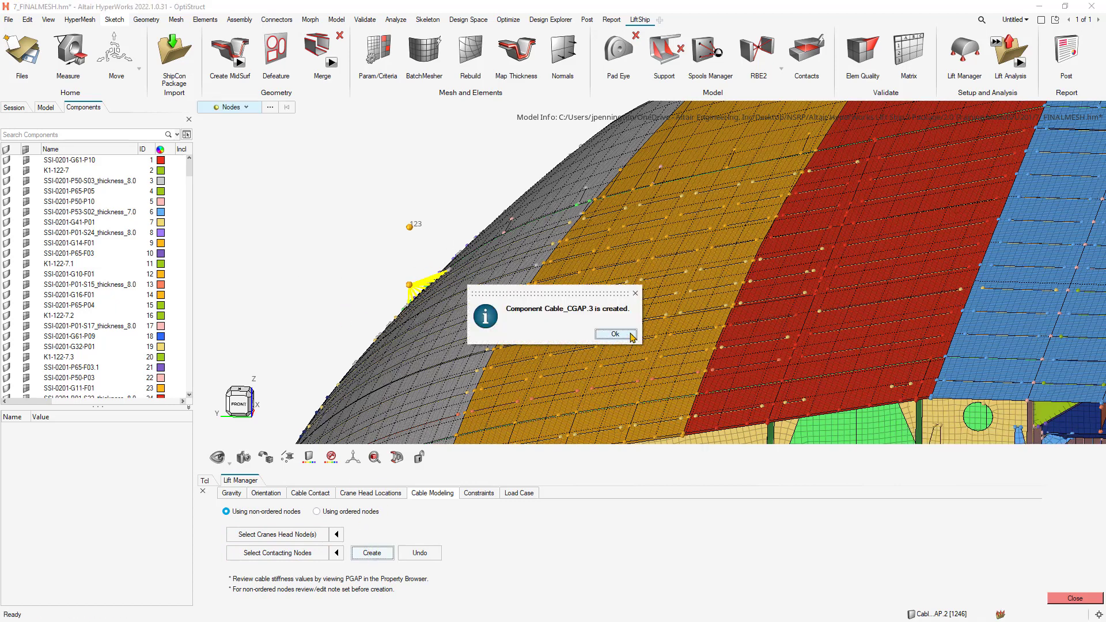
{"action": "left_click", "coordinate": [614, 334]}
Check the four modelled cables on the whole unit and review the SPC entry in the Lift Manager's constraints list.
{"action": "scroll", "coordinate": [353, 253], "scroll_direction": "down", "scroll_amount": 6}
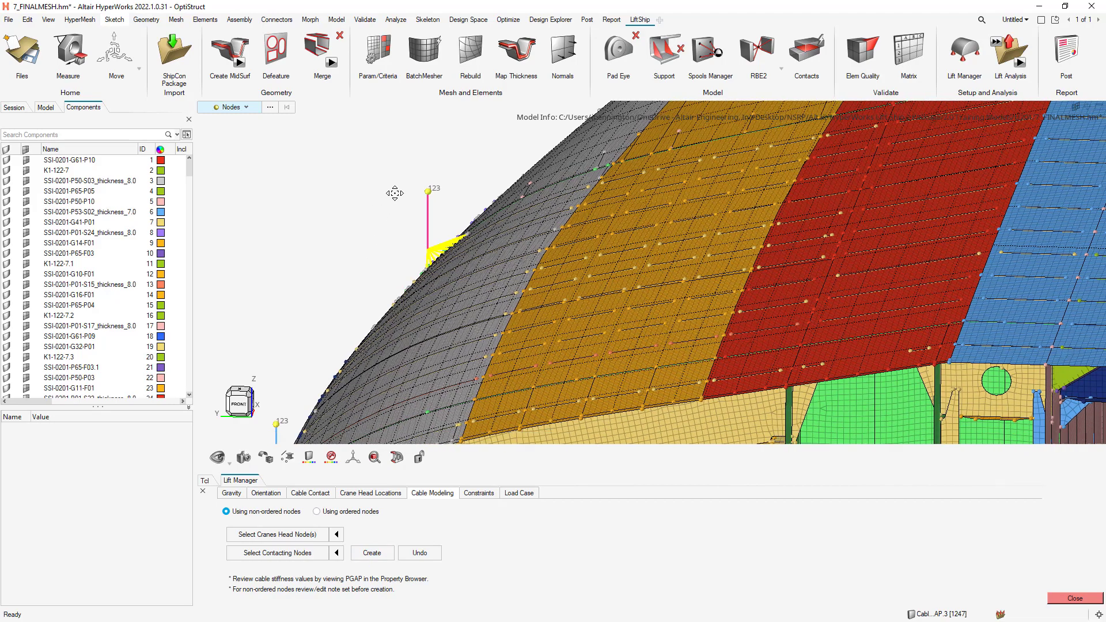
{"action": "scroll", "coordinate": [437, 235], "scroll_direction": "down", "scroll_amount": 1}
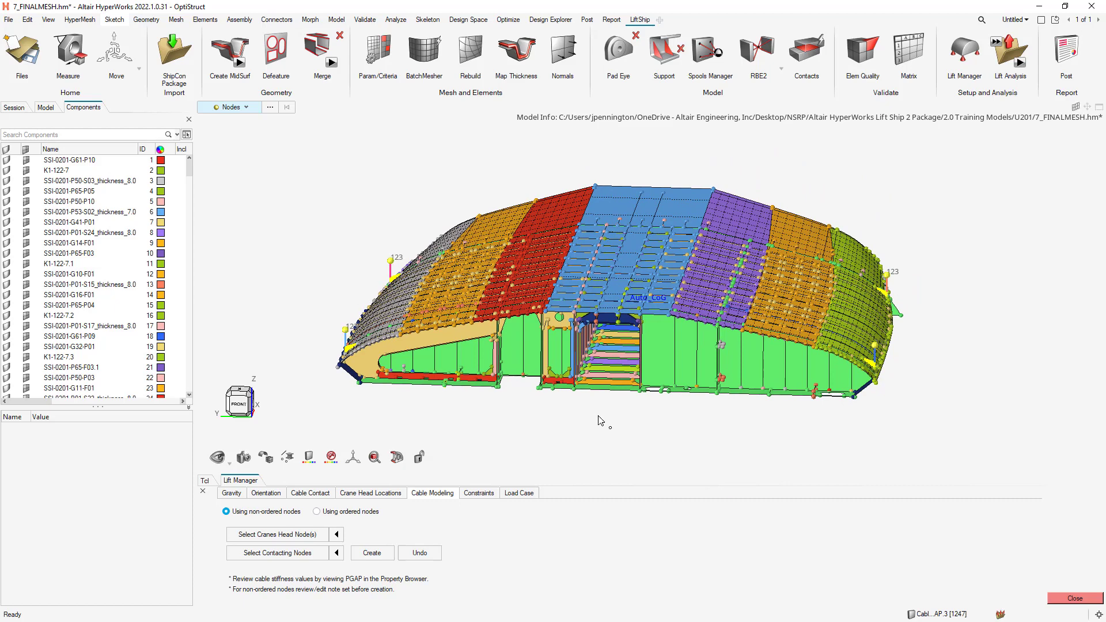
{"action": "middle_click_drag", "start_coordinate": [600, 417], "coordinate": [599, 424]}
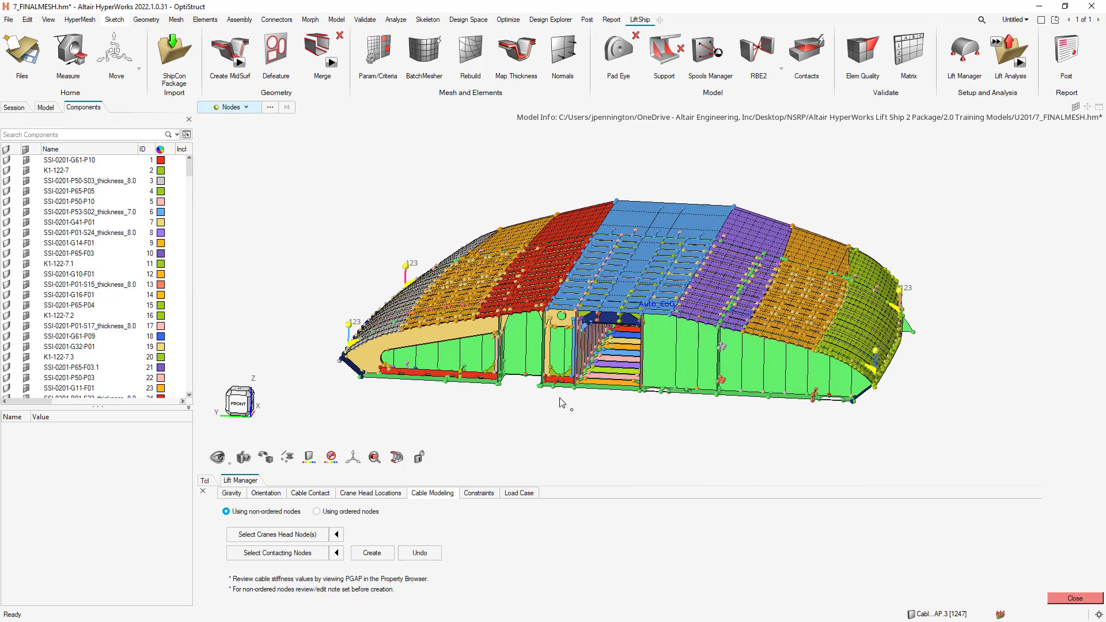
{"action": "left_click", "coordinate": [478, 494]}
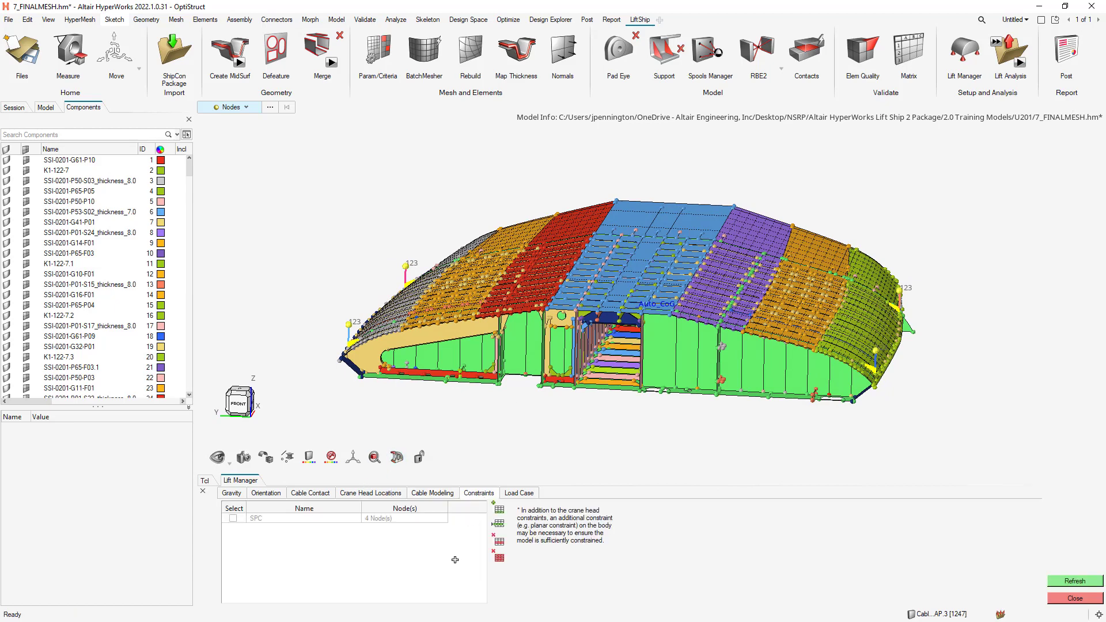
{"action": "left_click", "coordinate": [233, 518]}
Create and save load case LC1 using the SPC constraint and Grav gravity, without free-free modal analysis.
{"action": "left_click", "coordinate": [519, 493]}
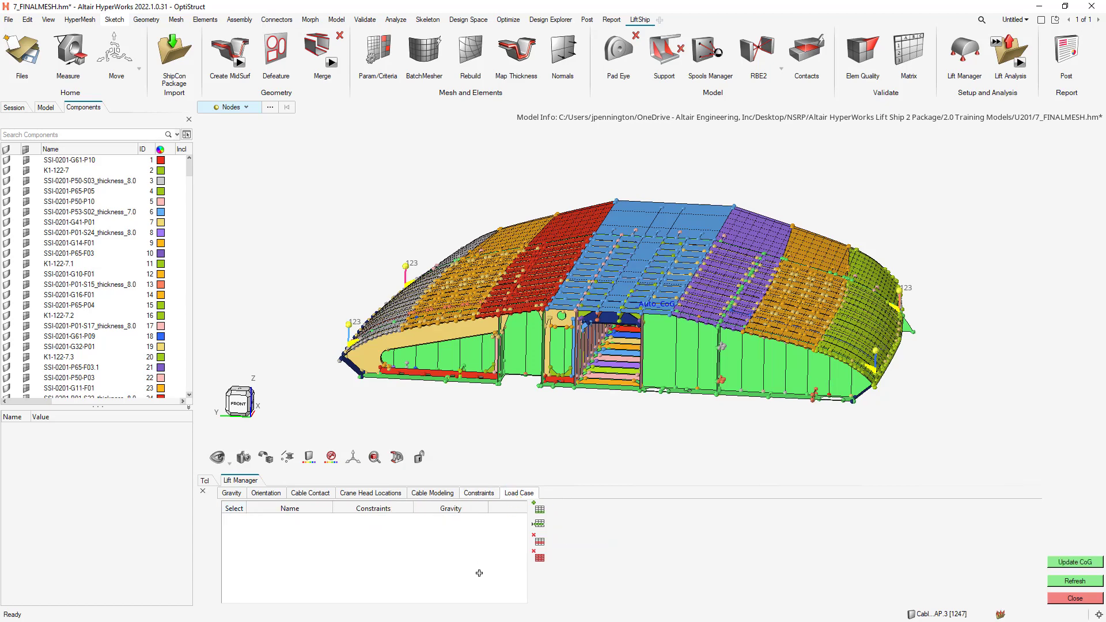
{"action": "left_click", "coordinate": [539, 509]}
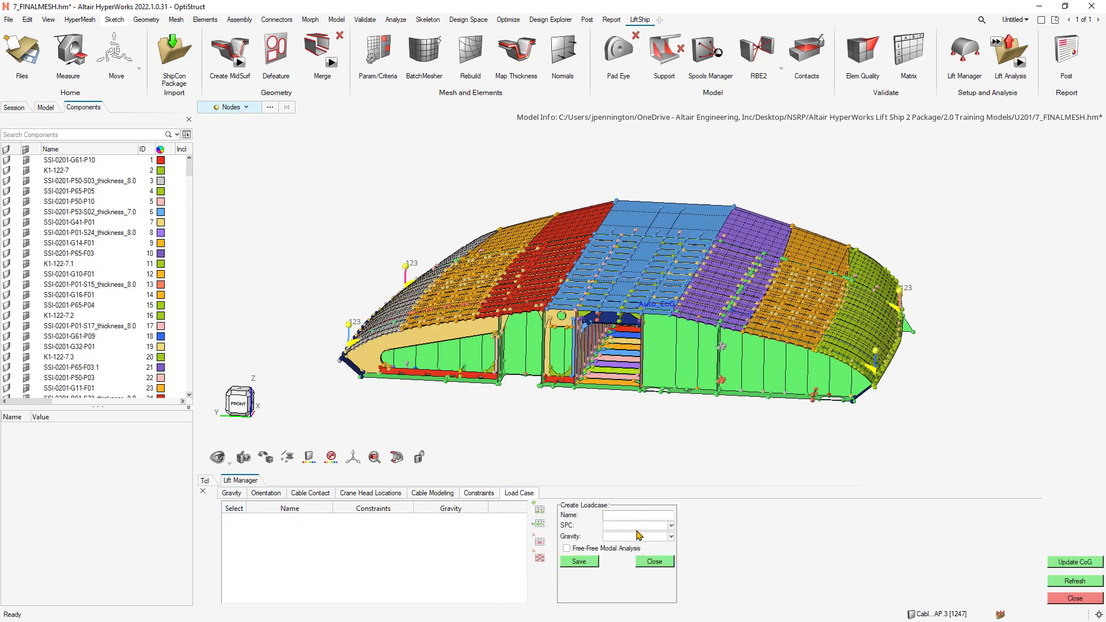
{"action": "left_click", "coordinate": [639, 526]}
{"action": "left_click", "coordinate": [633, 537]}
{"action": "left_click", "coordinate": [632, 537]}
{"action": "left_click", "coordinate": [626, 546]}
{"action": "left_click", "coordinate": [46, 107]}
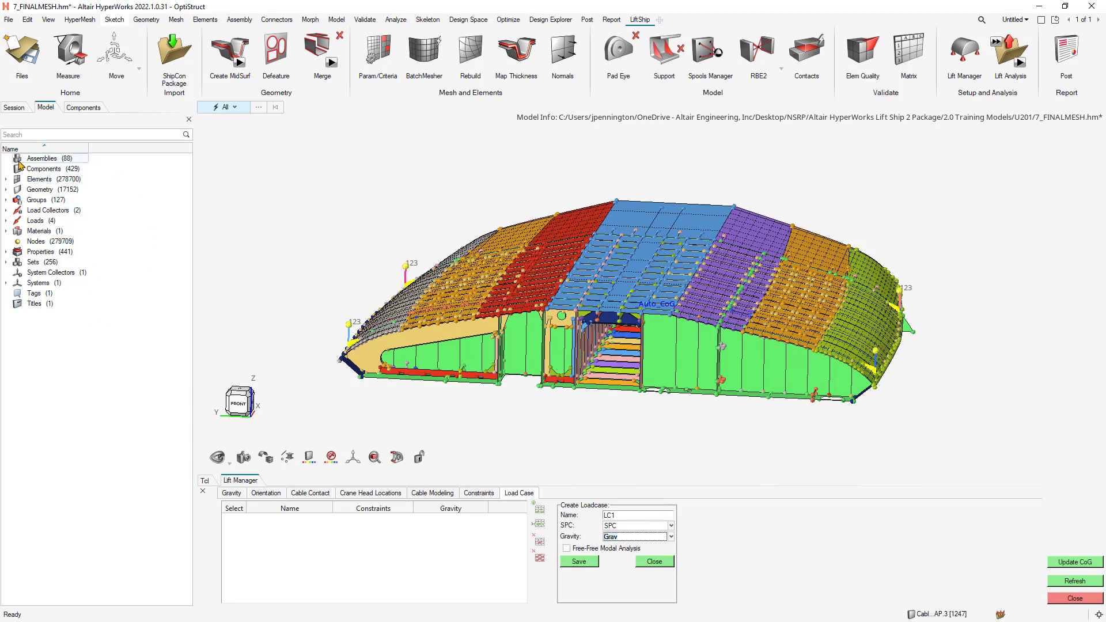
{"action": "left_click", "coordinate": [590, 565]}
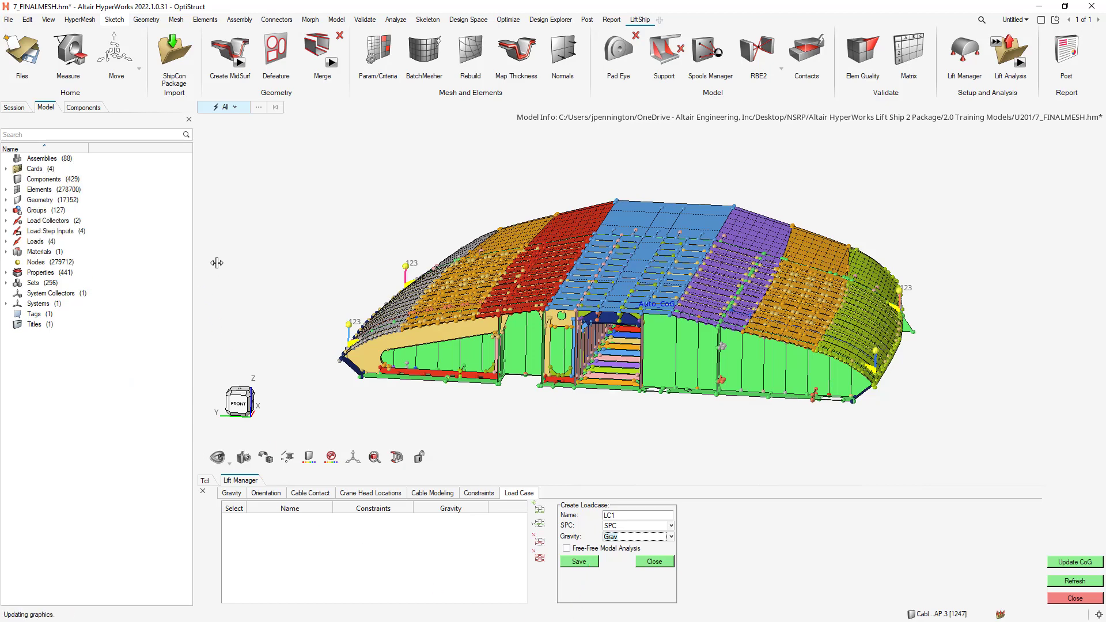
Examine the solver cards, load step inputs and load steps generated for load case LC1 in the model tree.
{"action": "left_click", "coordinate": [6, 169]}
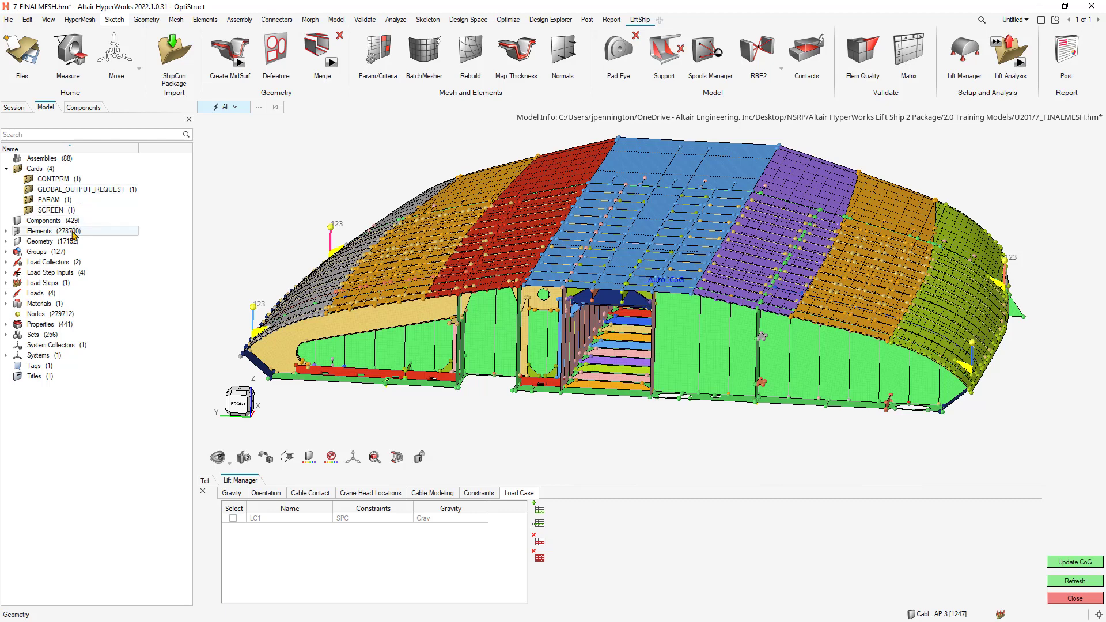
{"action": "left_click", "coordinate": [7, 272]}
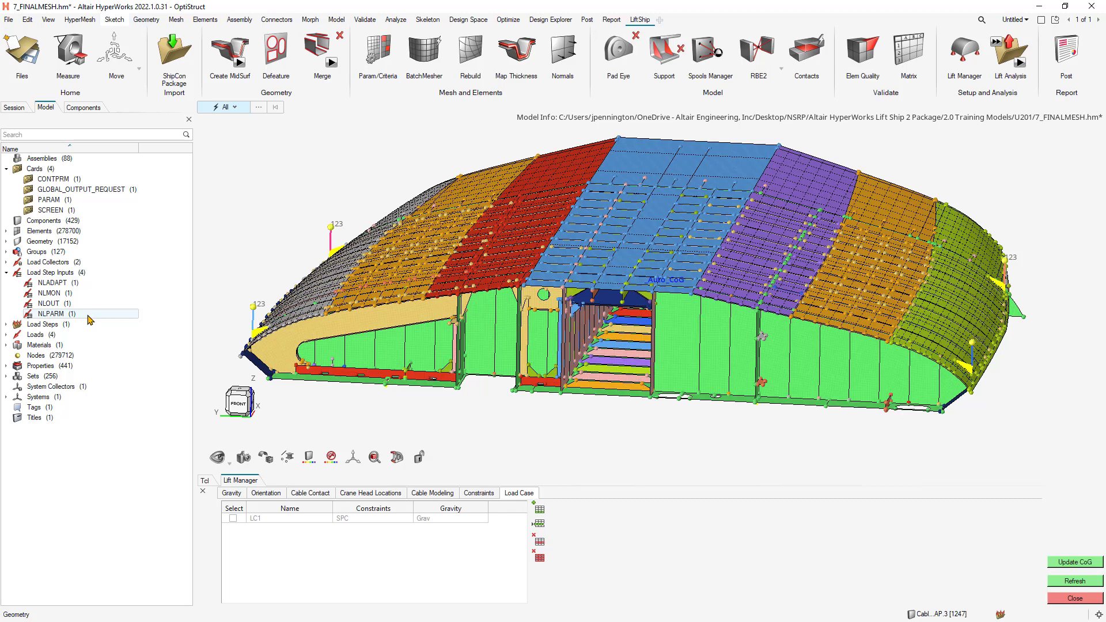
{"action": "left_click", "coordinate": [11, 326]}
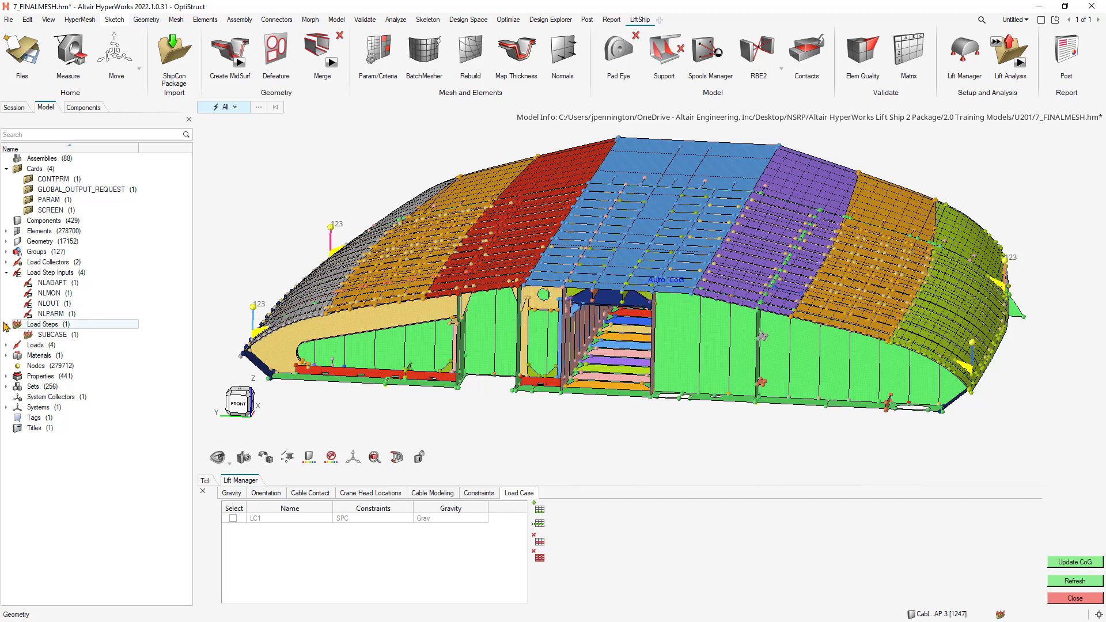
{"action": "left_click", "coordinate": [65, 335]}
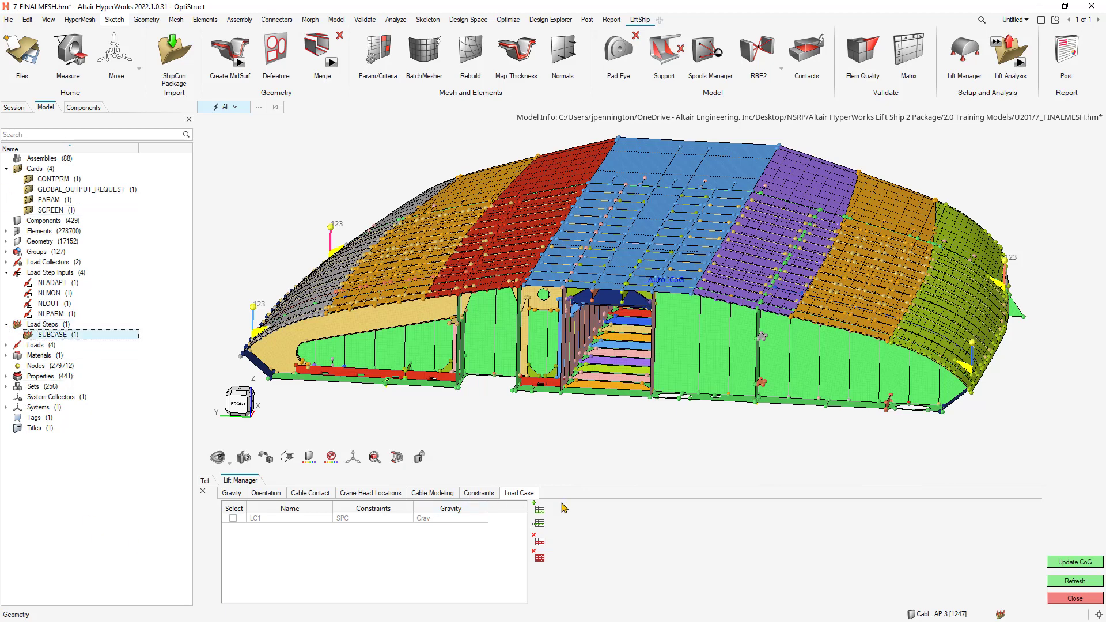
Delete load case LC1 from the Lift Manager's load case table and confirm the deletion.
{"action": "left_click", "coordinate": [234, 518]}
{"action": "left_click", "coordinate": [540, 542]}
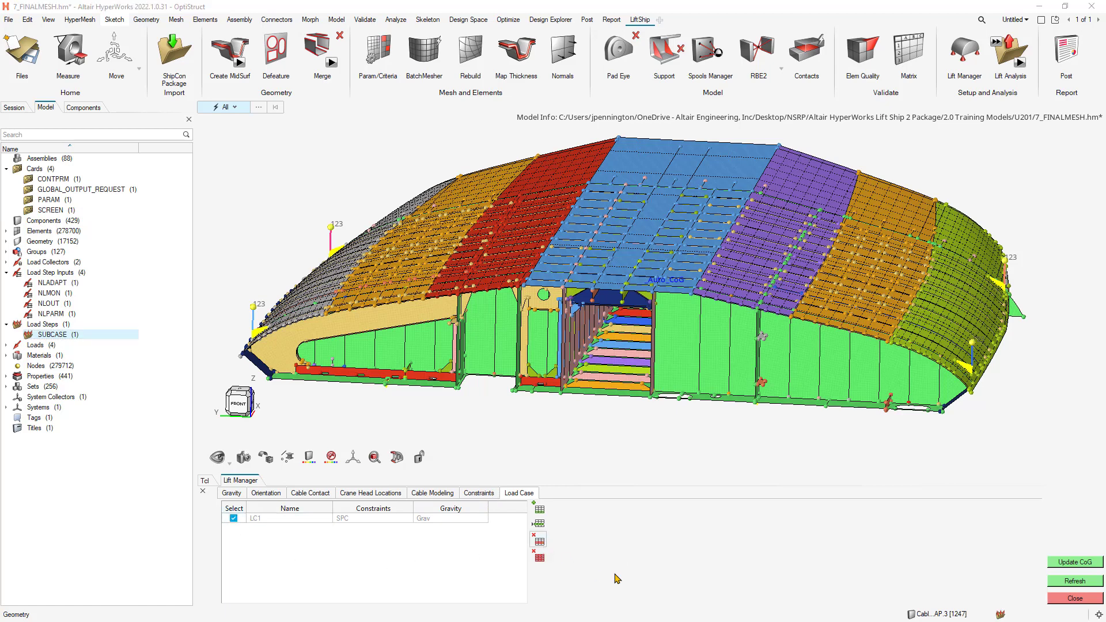
{"action": "left_click", "coordinate": [590, 344]}
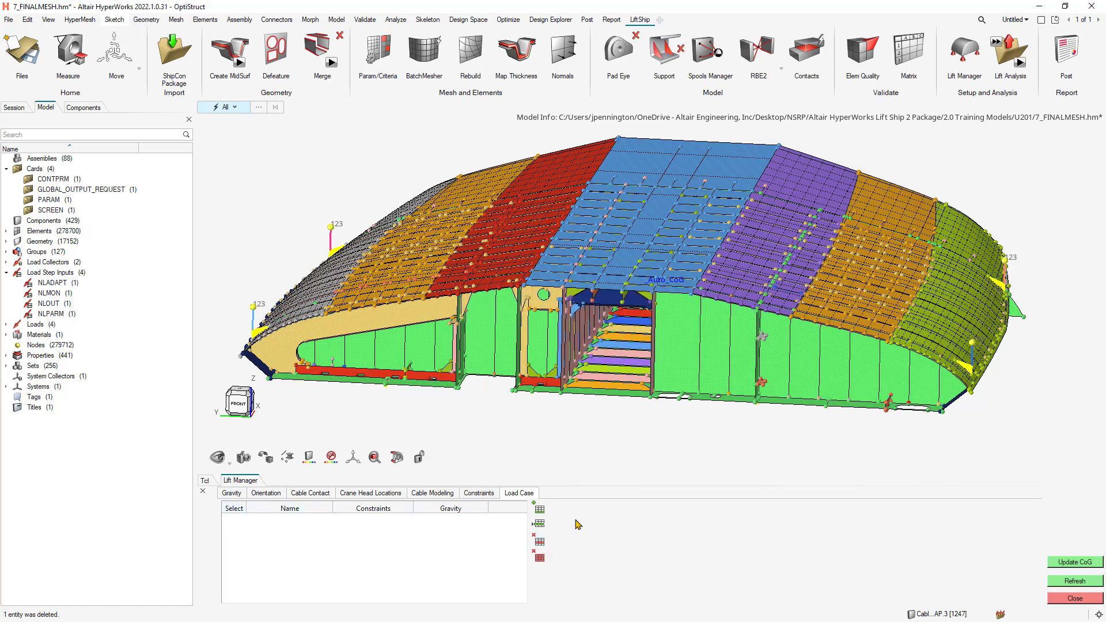
Create and save load case NewCase with SPC constraint, Grav gravity and Free-Free Modal Analysis enabled.
{"action": "left_click", "coordinate": [539, 510]}
{"action": "left_click", "coordinate": [613, 515]}
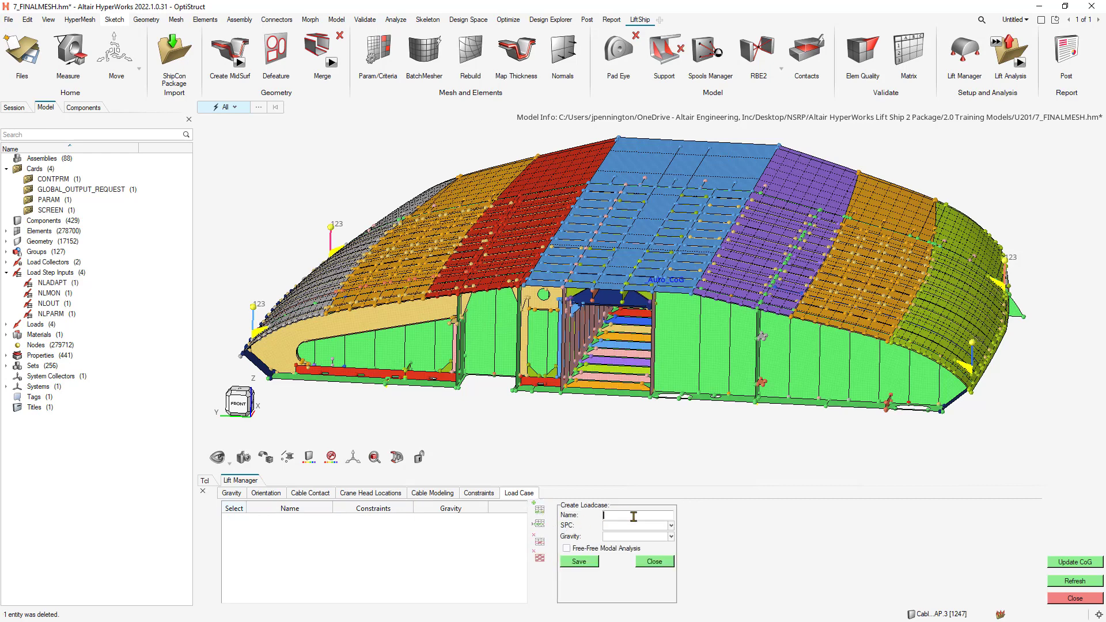
{"action": "type", "text": "NewCase"}
{"action": "left_click", "coordinate": [579, 548]}
{"action": "left_click", "coordinate": [579, 562]}
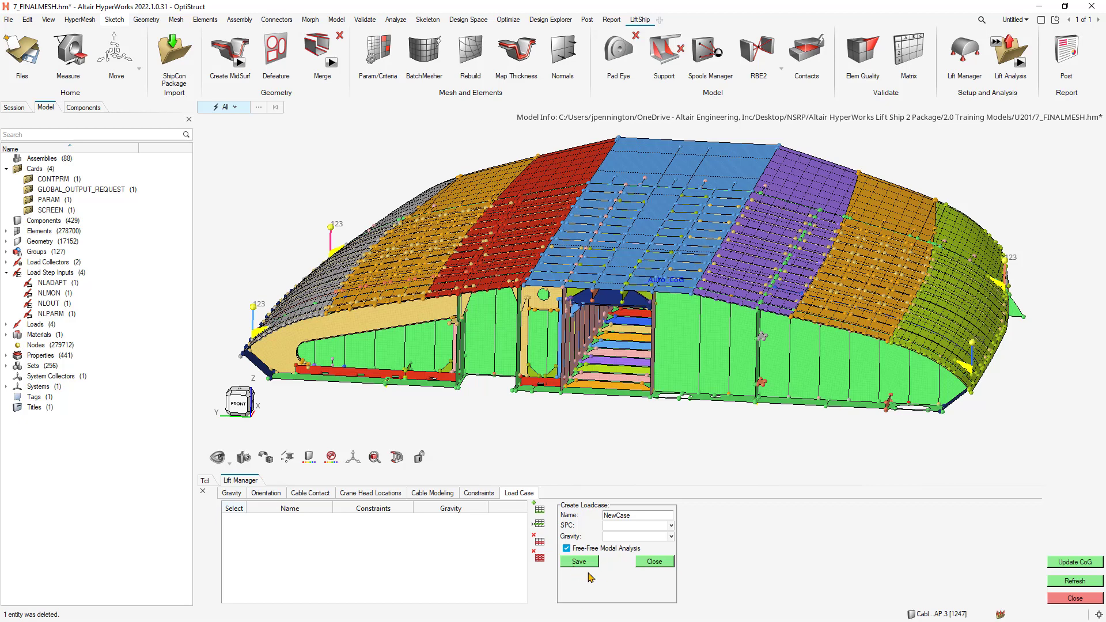
{"action": "left_click", "coordinate": [622, 526]}
{"action": "left_click", "coordinate": [624, 537]}
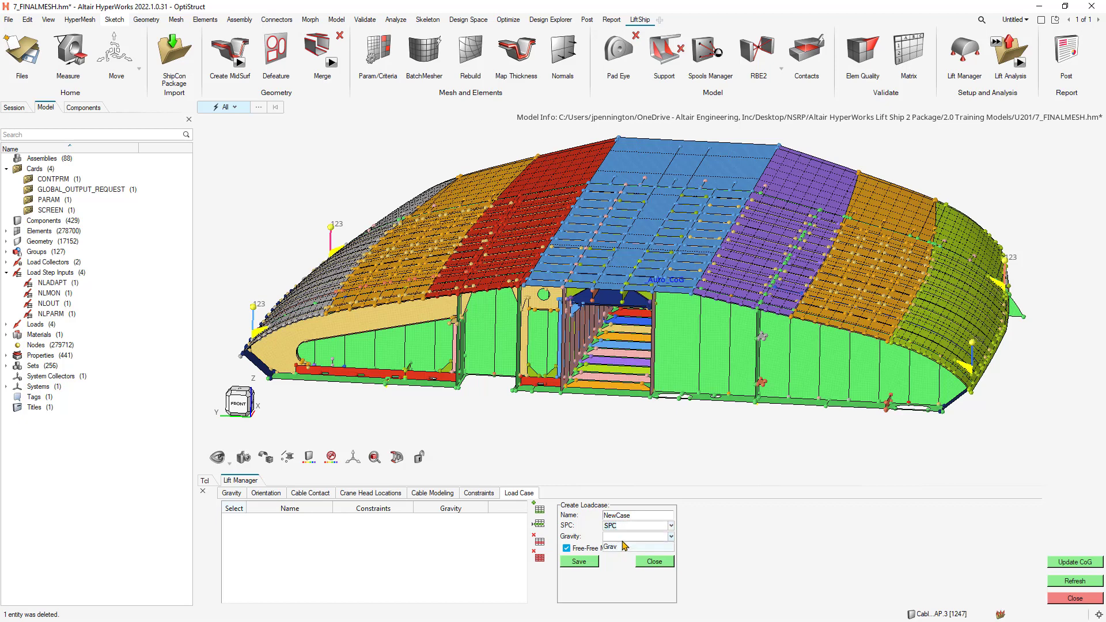
{"action": "left_click", "coordinate": [579, 561]}
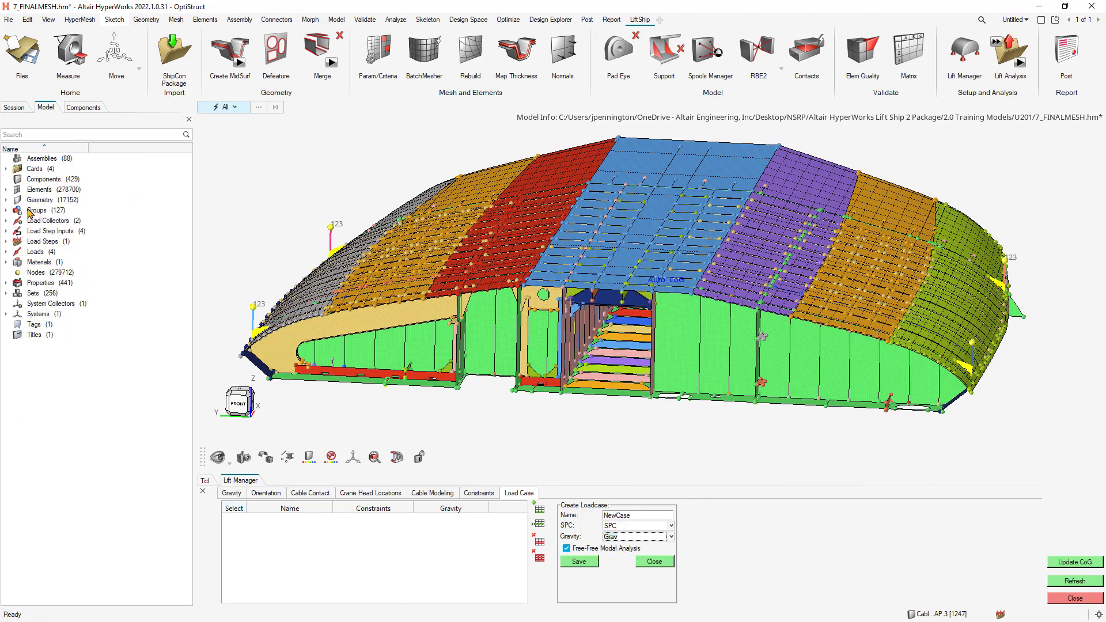
Examine the load step inputs and the subcase definition of the Normal_Modes load step, enlarging its property area.
{"action": "left_click", "coordinate": [7, 232]}
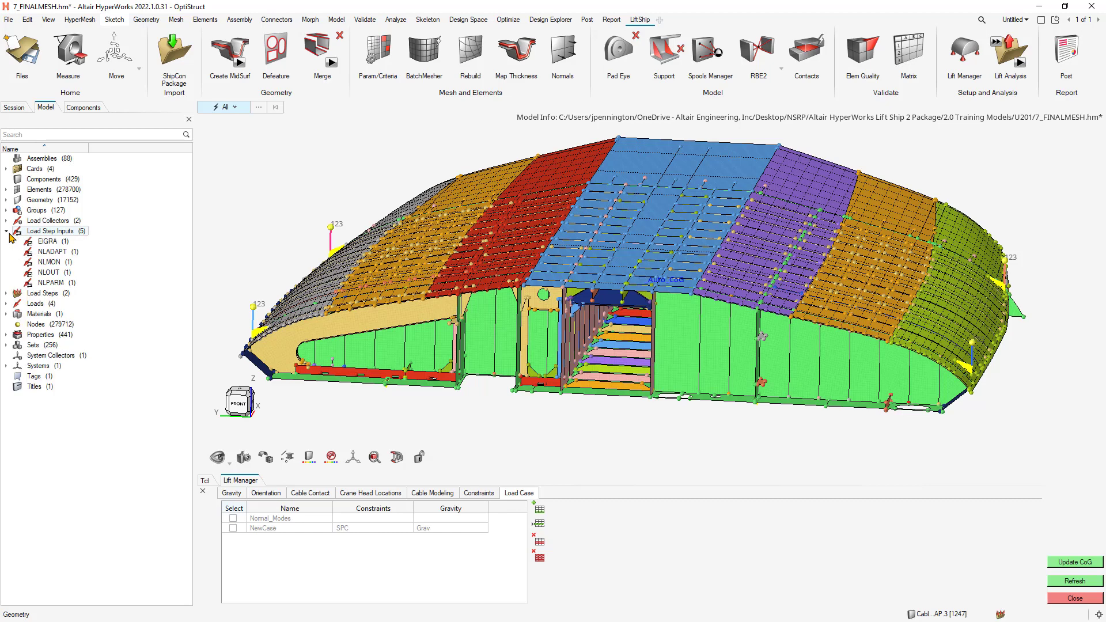
{"action": "double_click", "coordinate": [51, 293]}
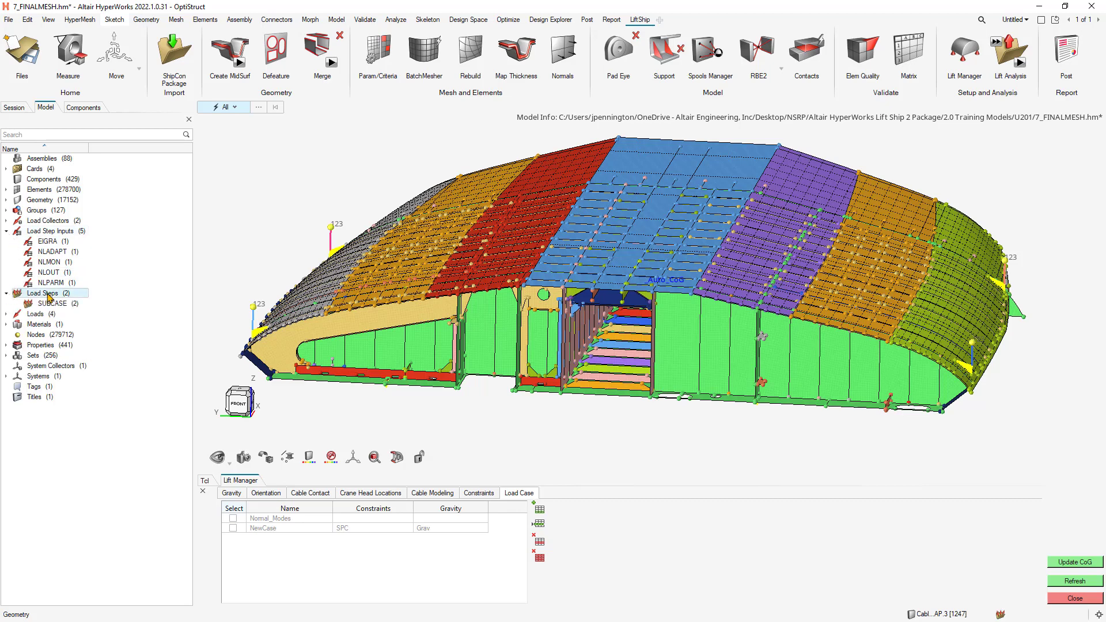
{"action": "left_click", "coordinate": [49, 173]}
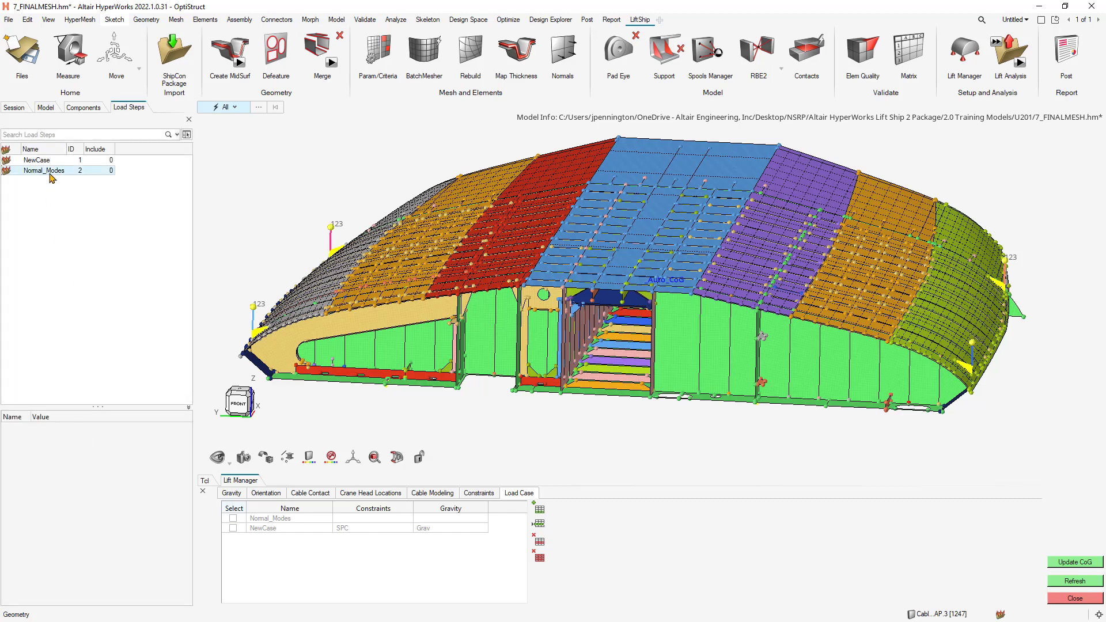
{"action": "left_click_drag", "start_coordinate": [99, 408], "coordinate": [98, 237]}
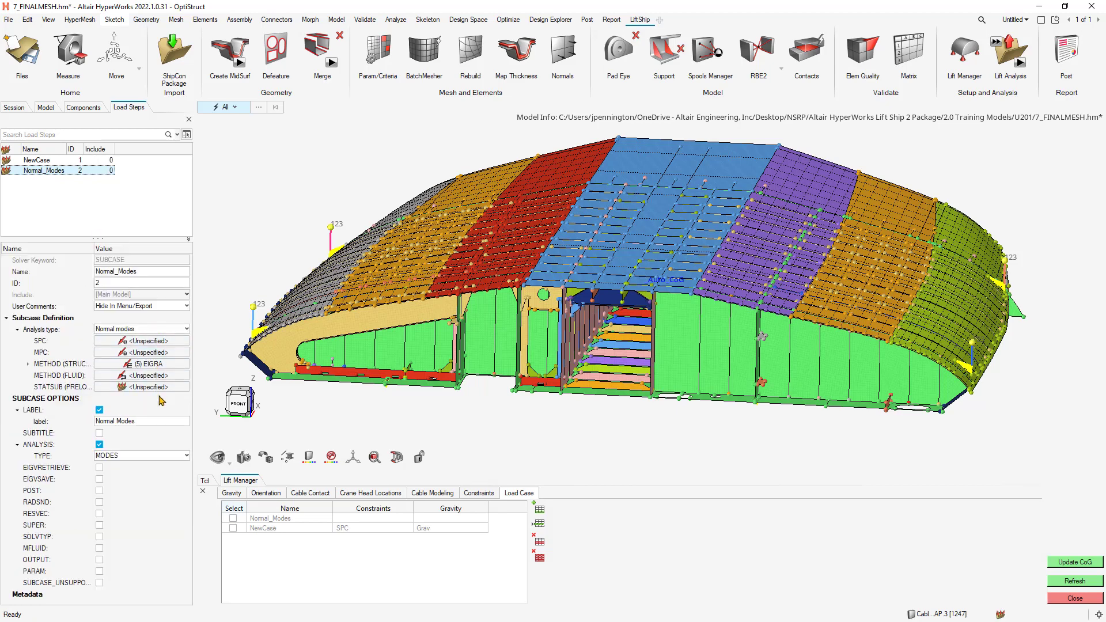